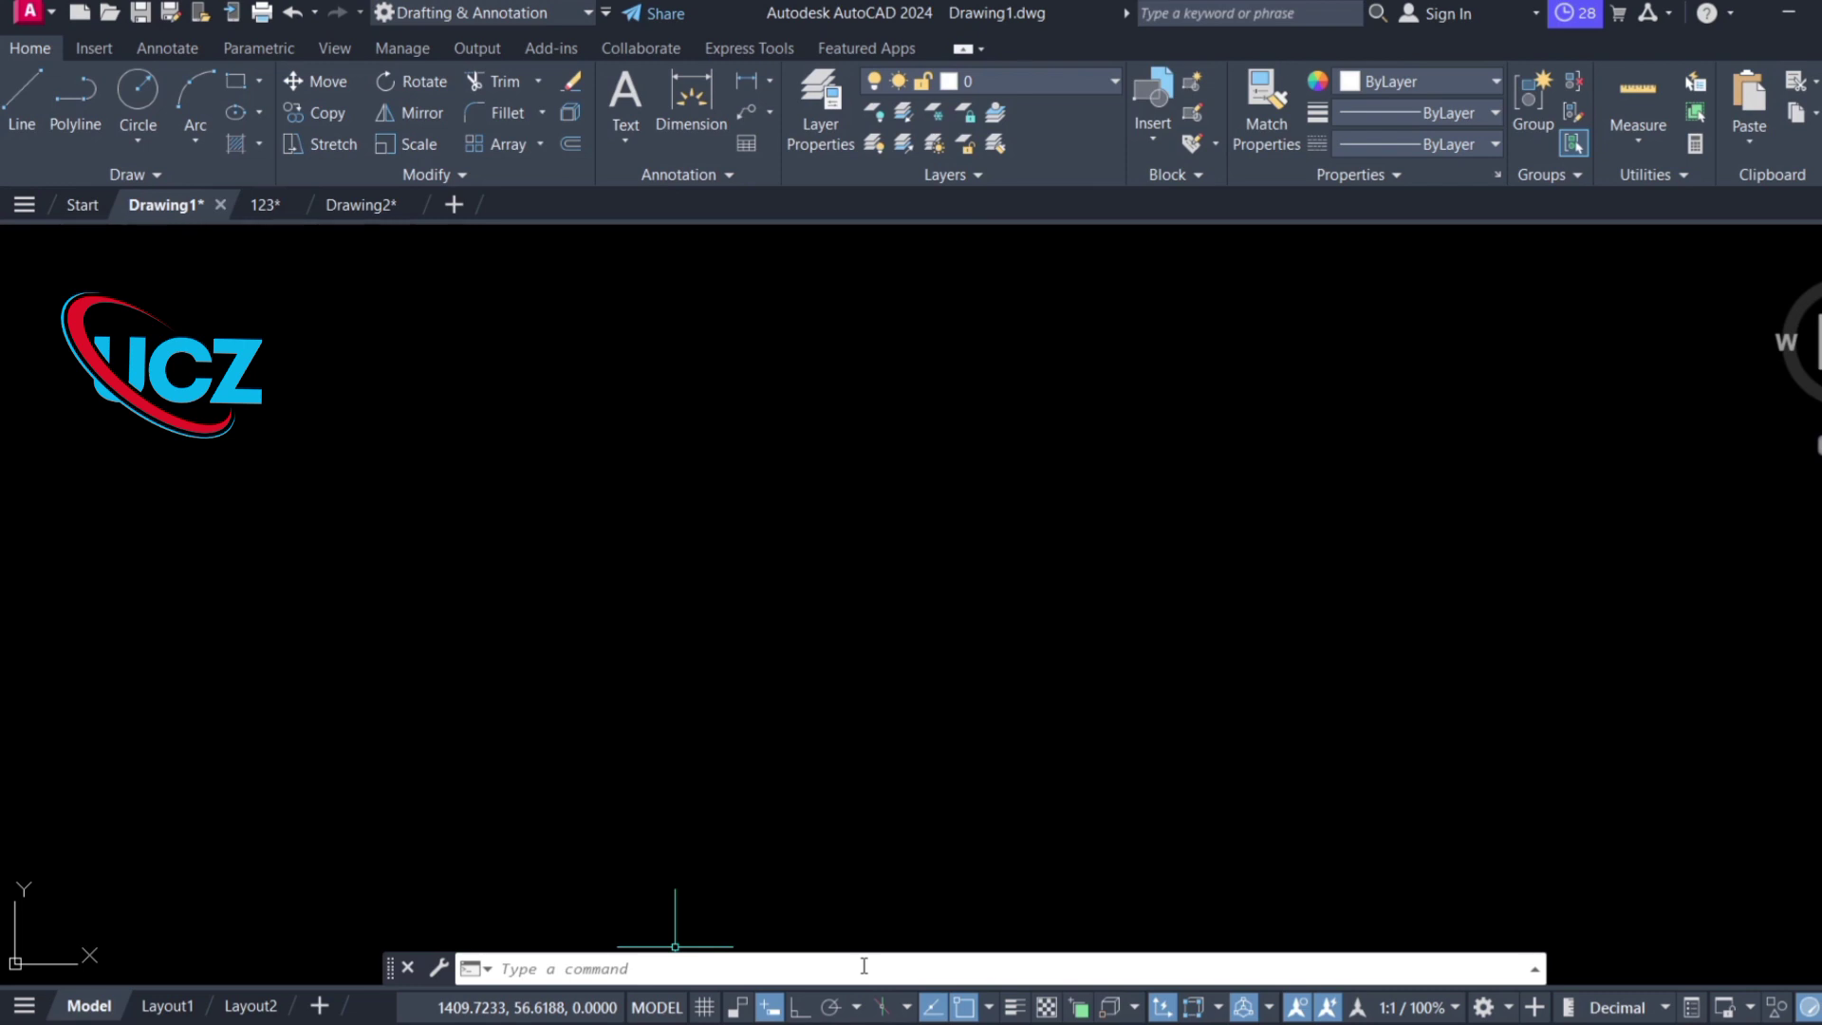
- Close the command line, restore it with Ctrl+9, then close it again
{"action": "left_click", "coordinate": [408, 968]}
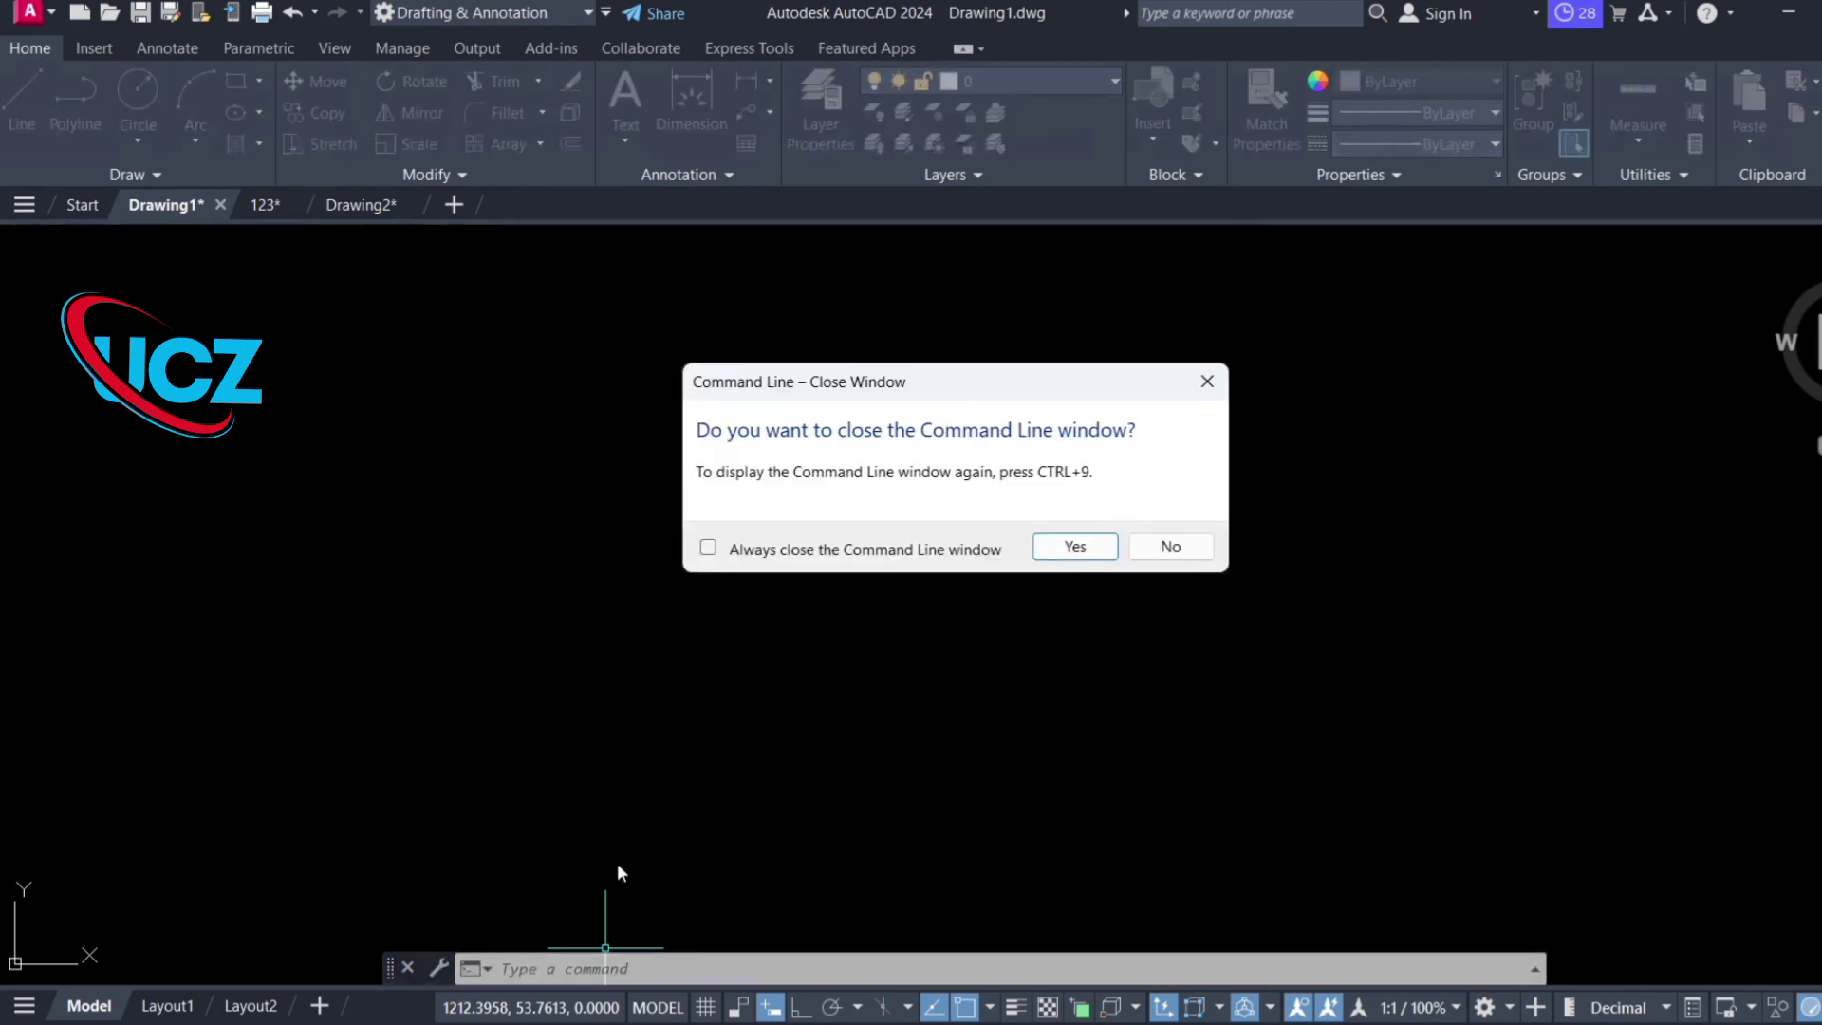
{"action": "left_click", "coordinate": [1078, 546]}
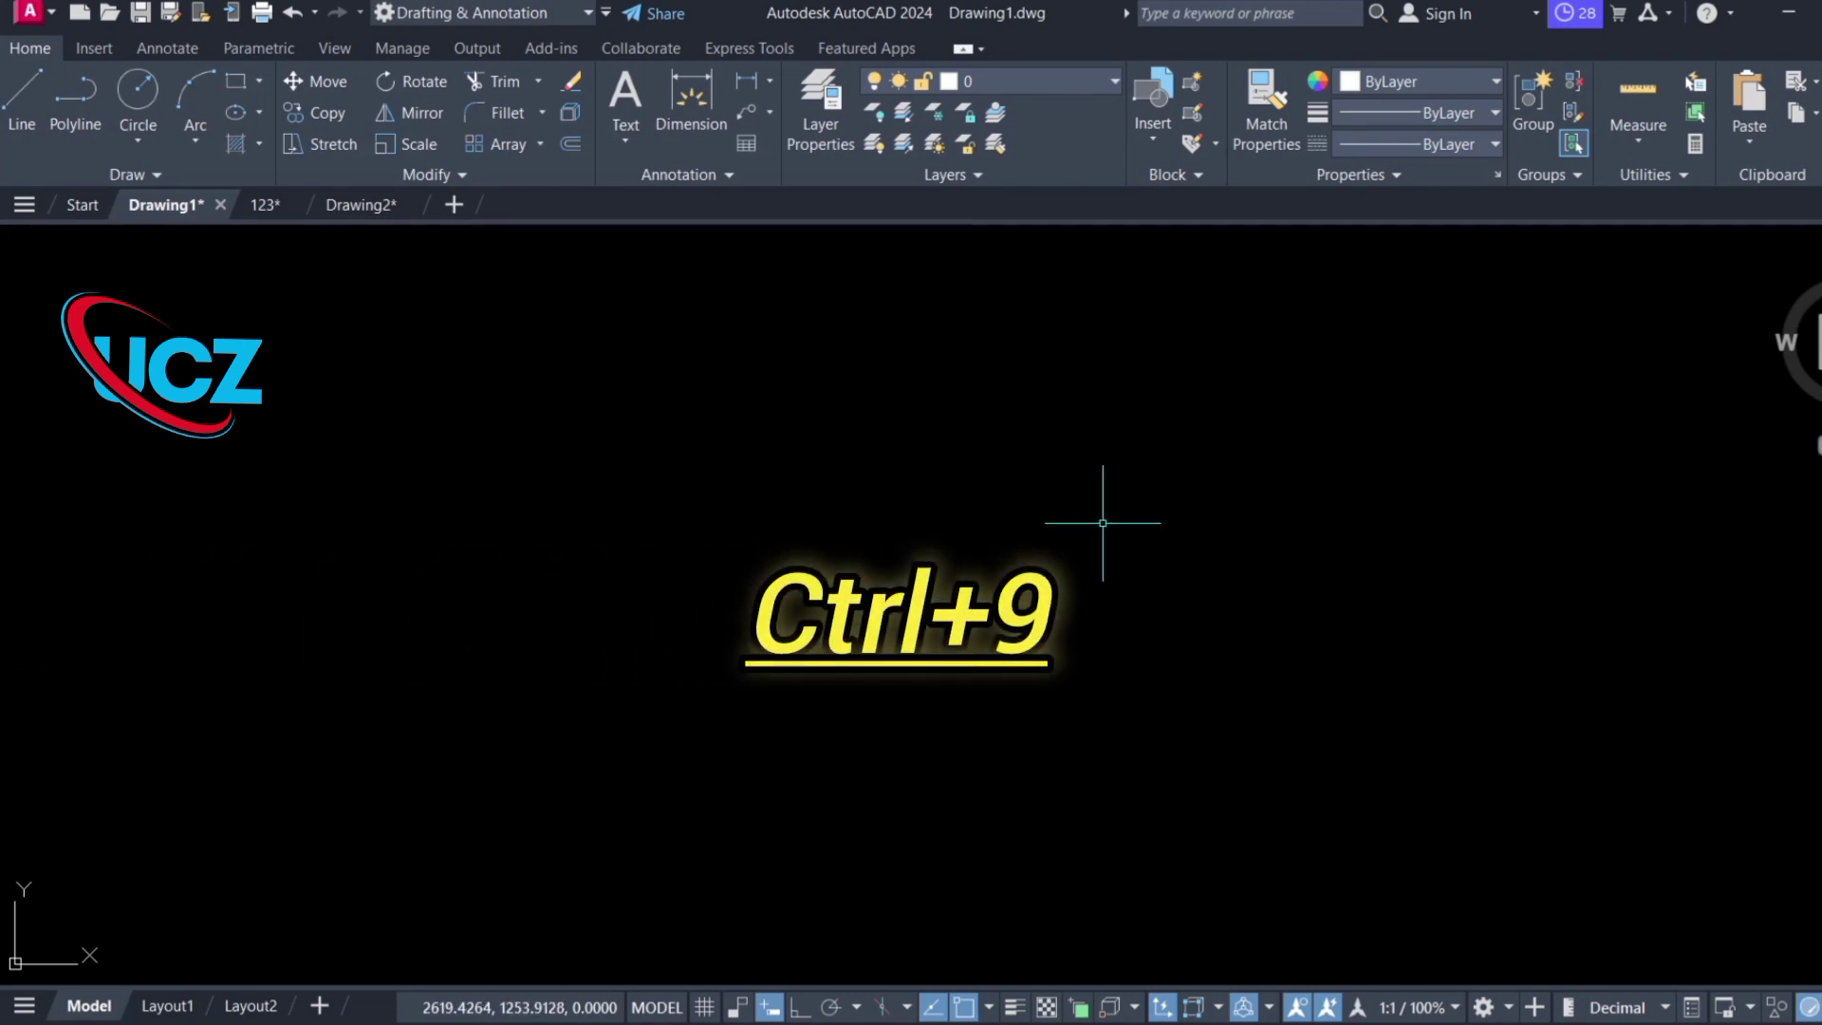
{"action": "key", "text": "ctrl+9"}
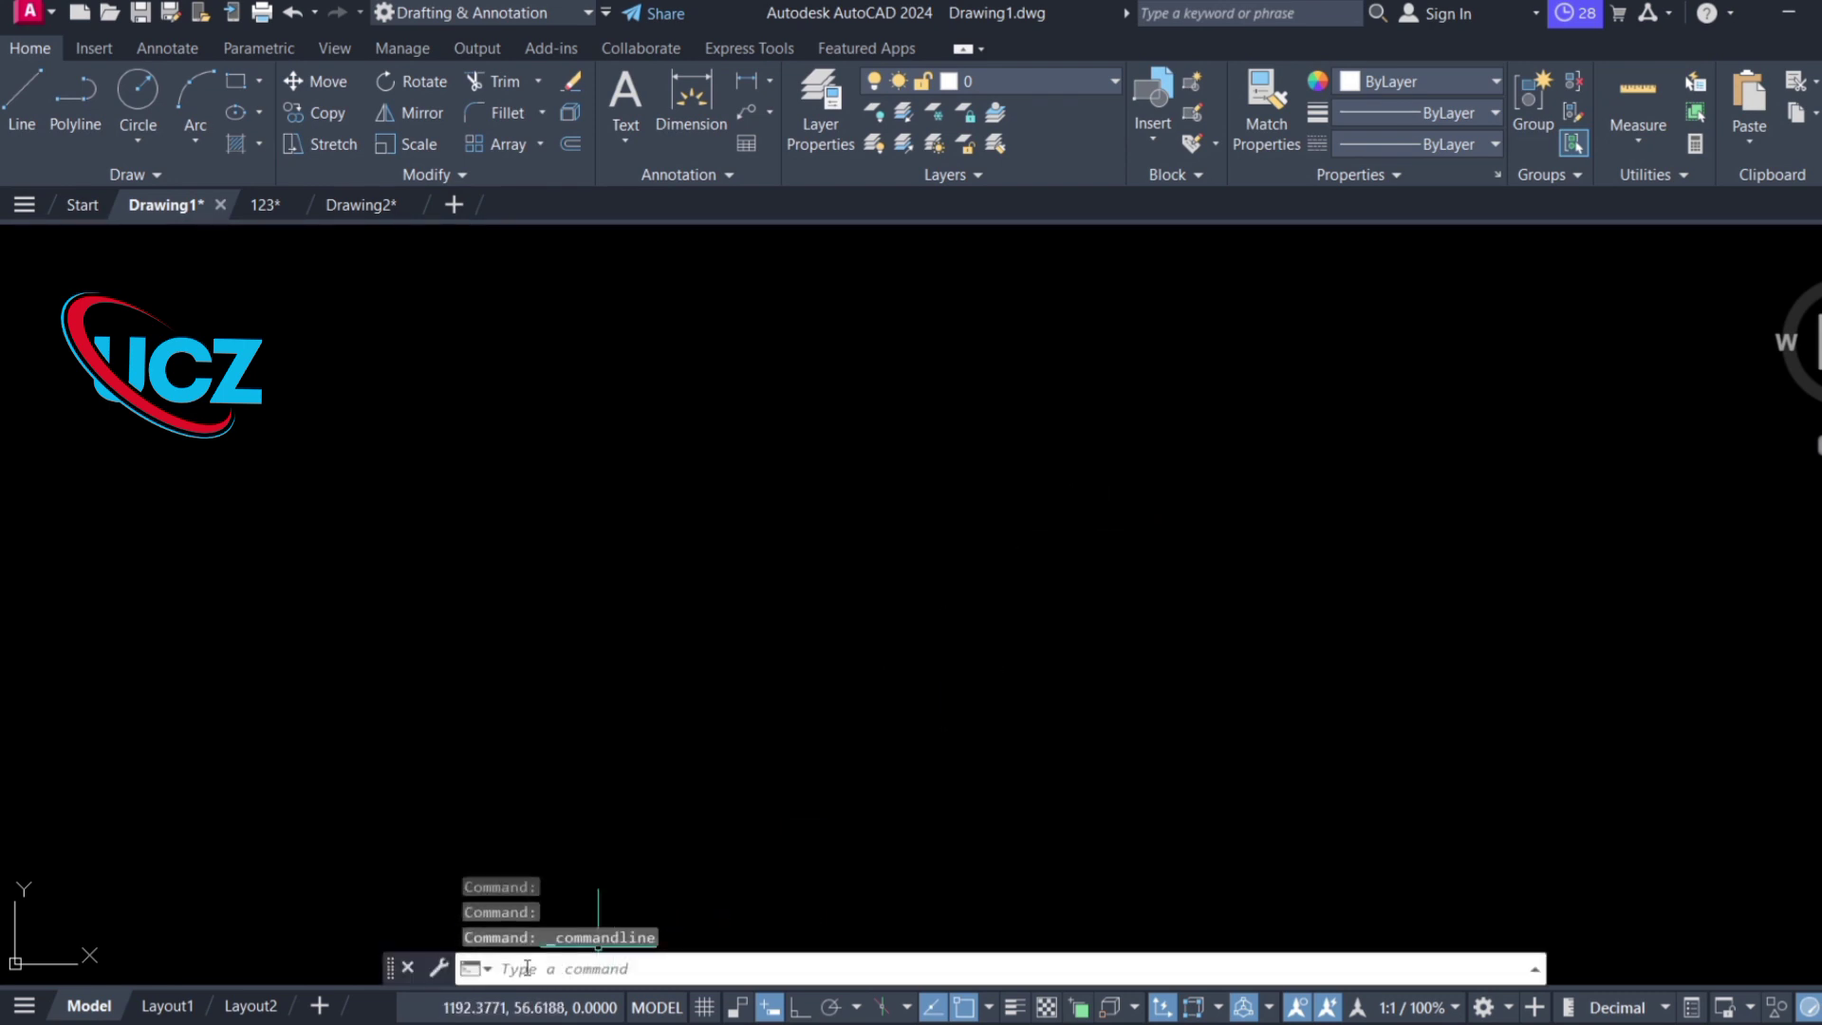
{"action": "left_click", "coordinate": [398, 971]}
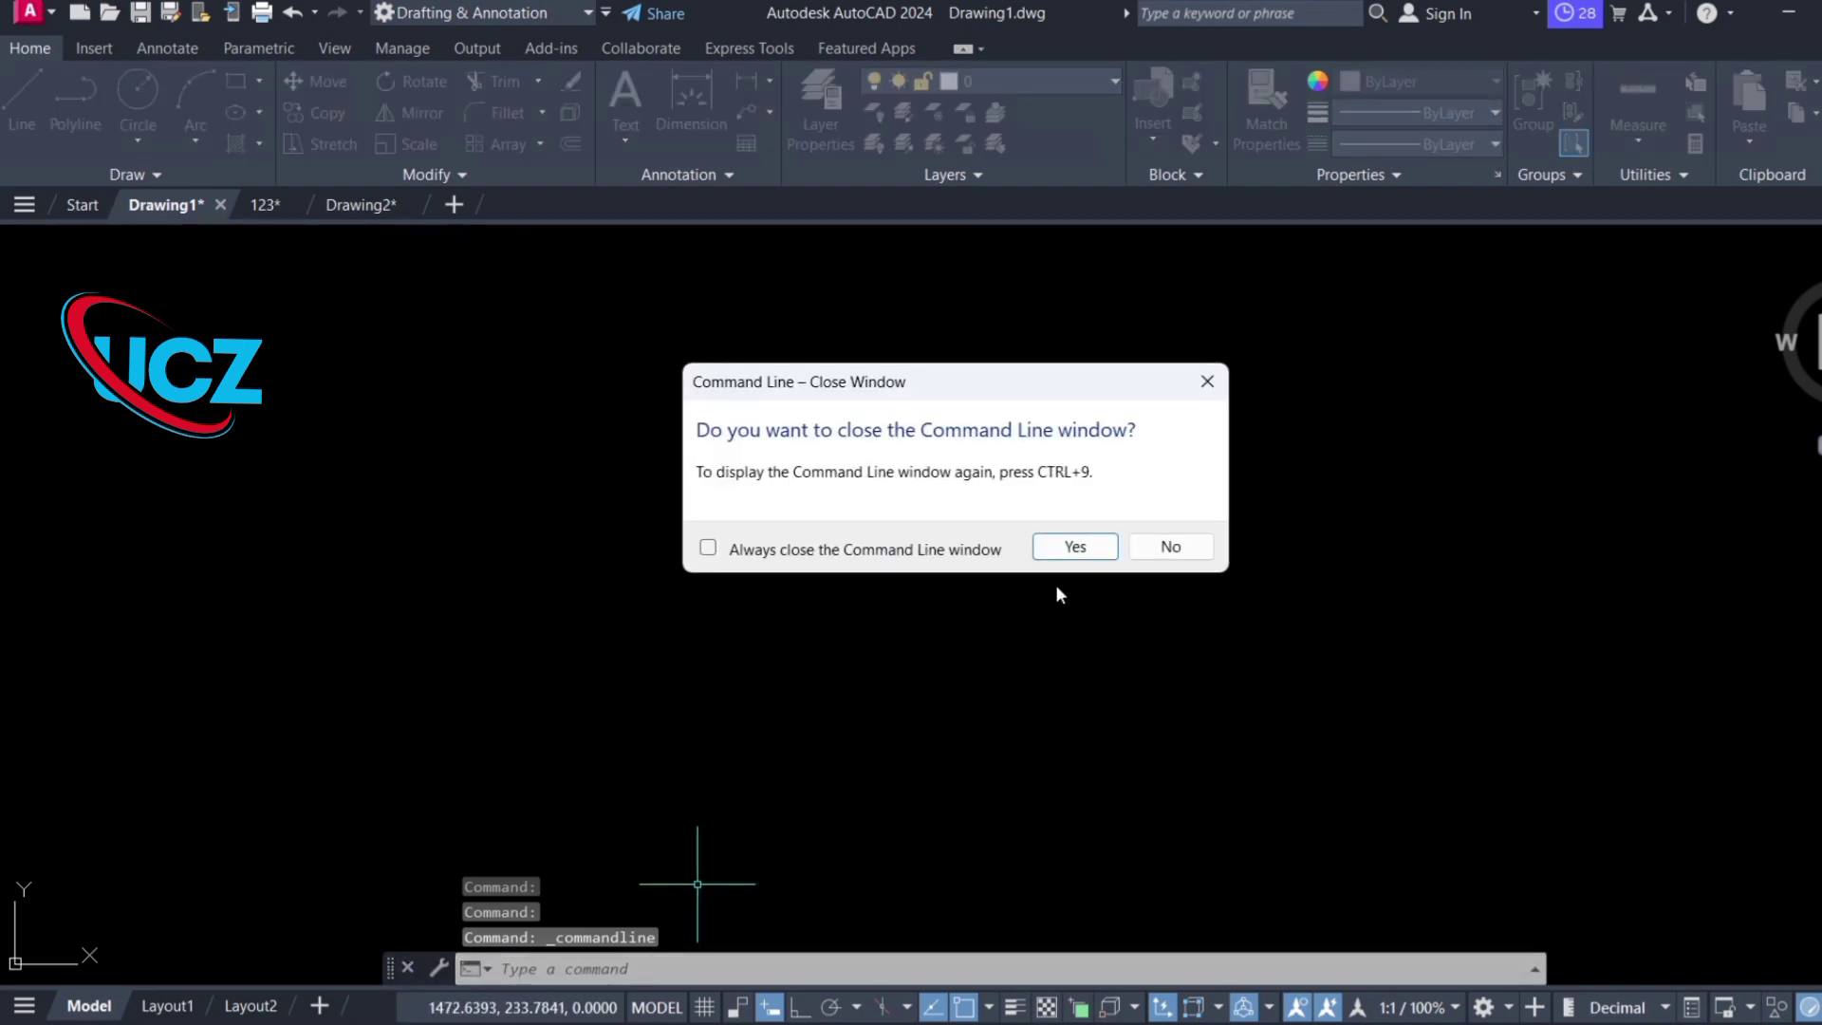
{"action": "left_click", "coordinate": [1075, 548]}
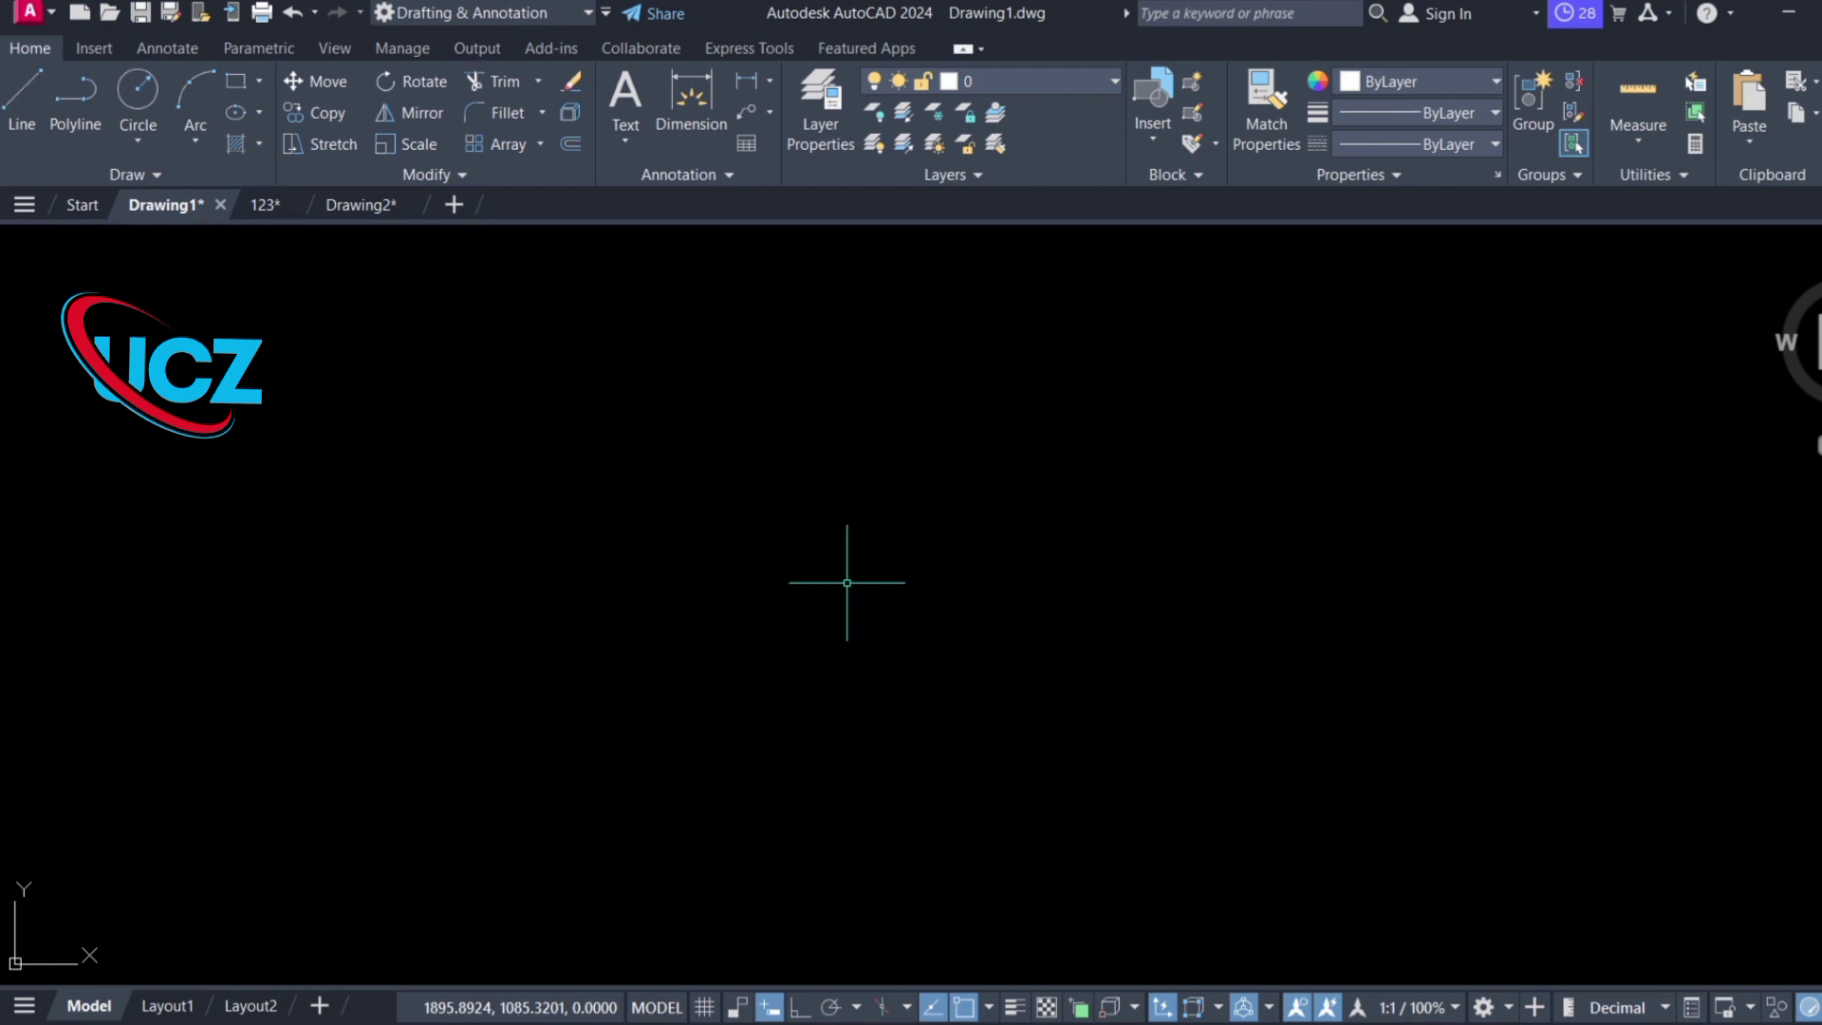
- Run COMMANDLINE from the autocomplete list to bring the command line back
{"action": "type", "text": "C"}
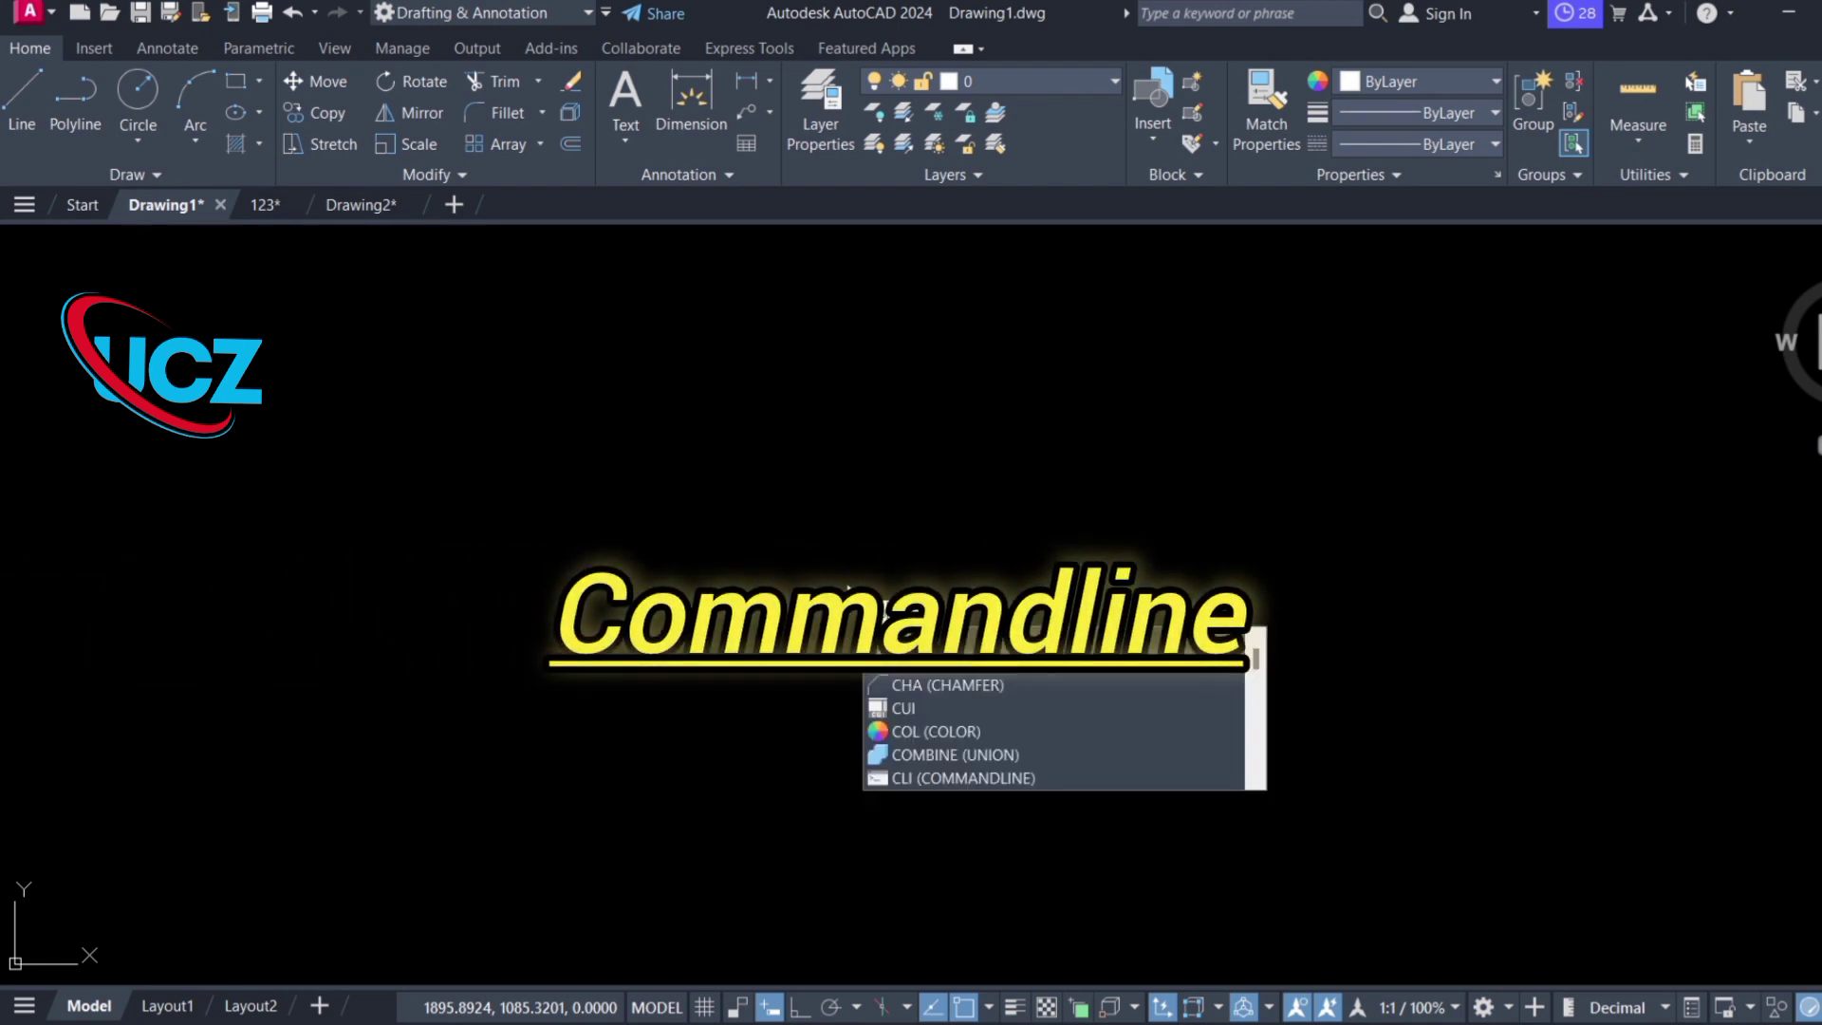
{"action": "type", "text": "Ommand"}
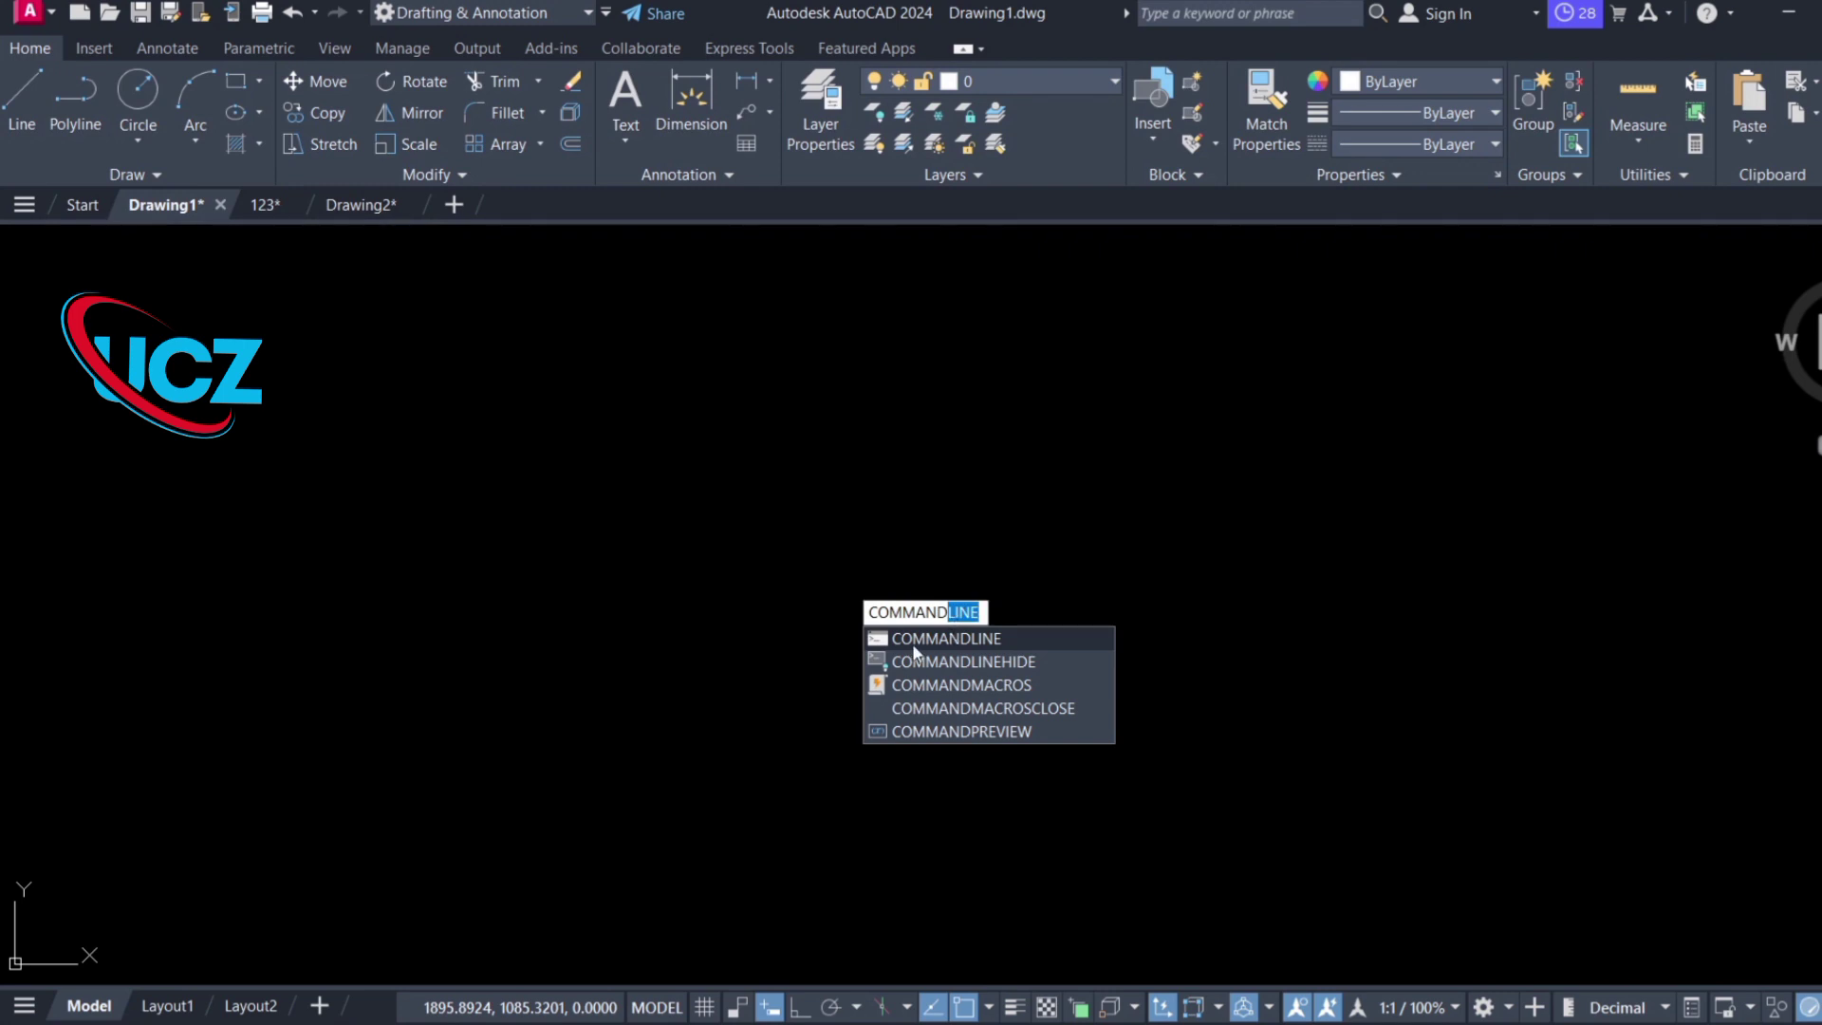
{"action": "left_click", "coordinate": [983, 642]}
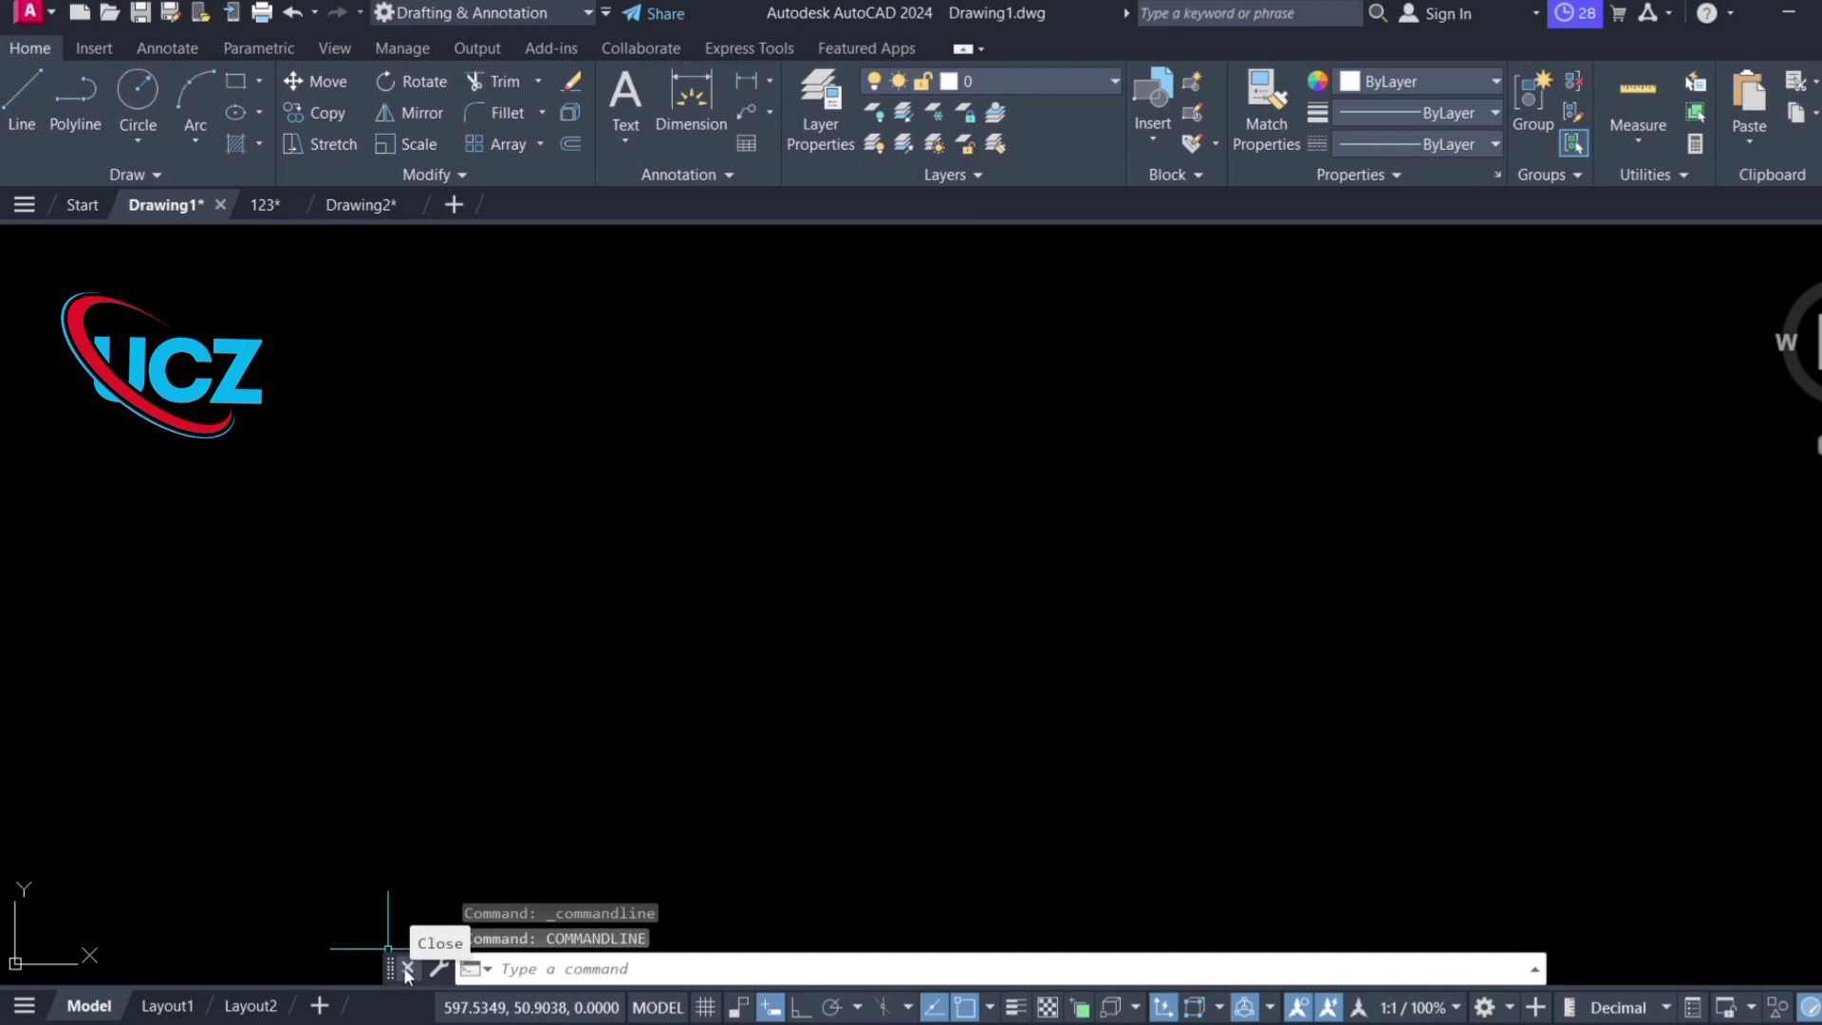
- Close the command line, then launch the Customize User Interface editor with CUI
{"action": "left_click", "coordinate": [407, 968]}
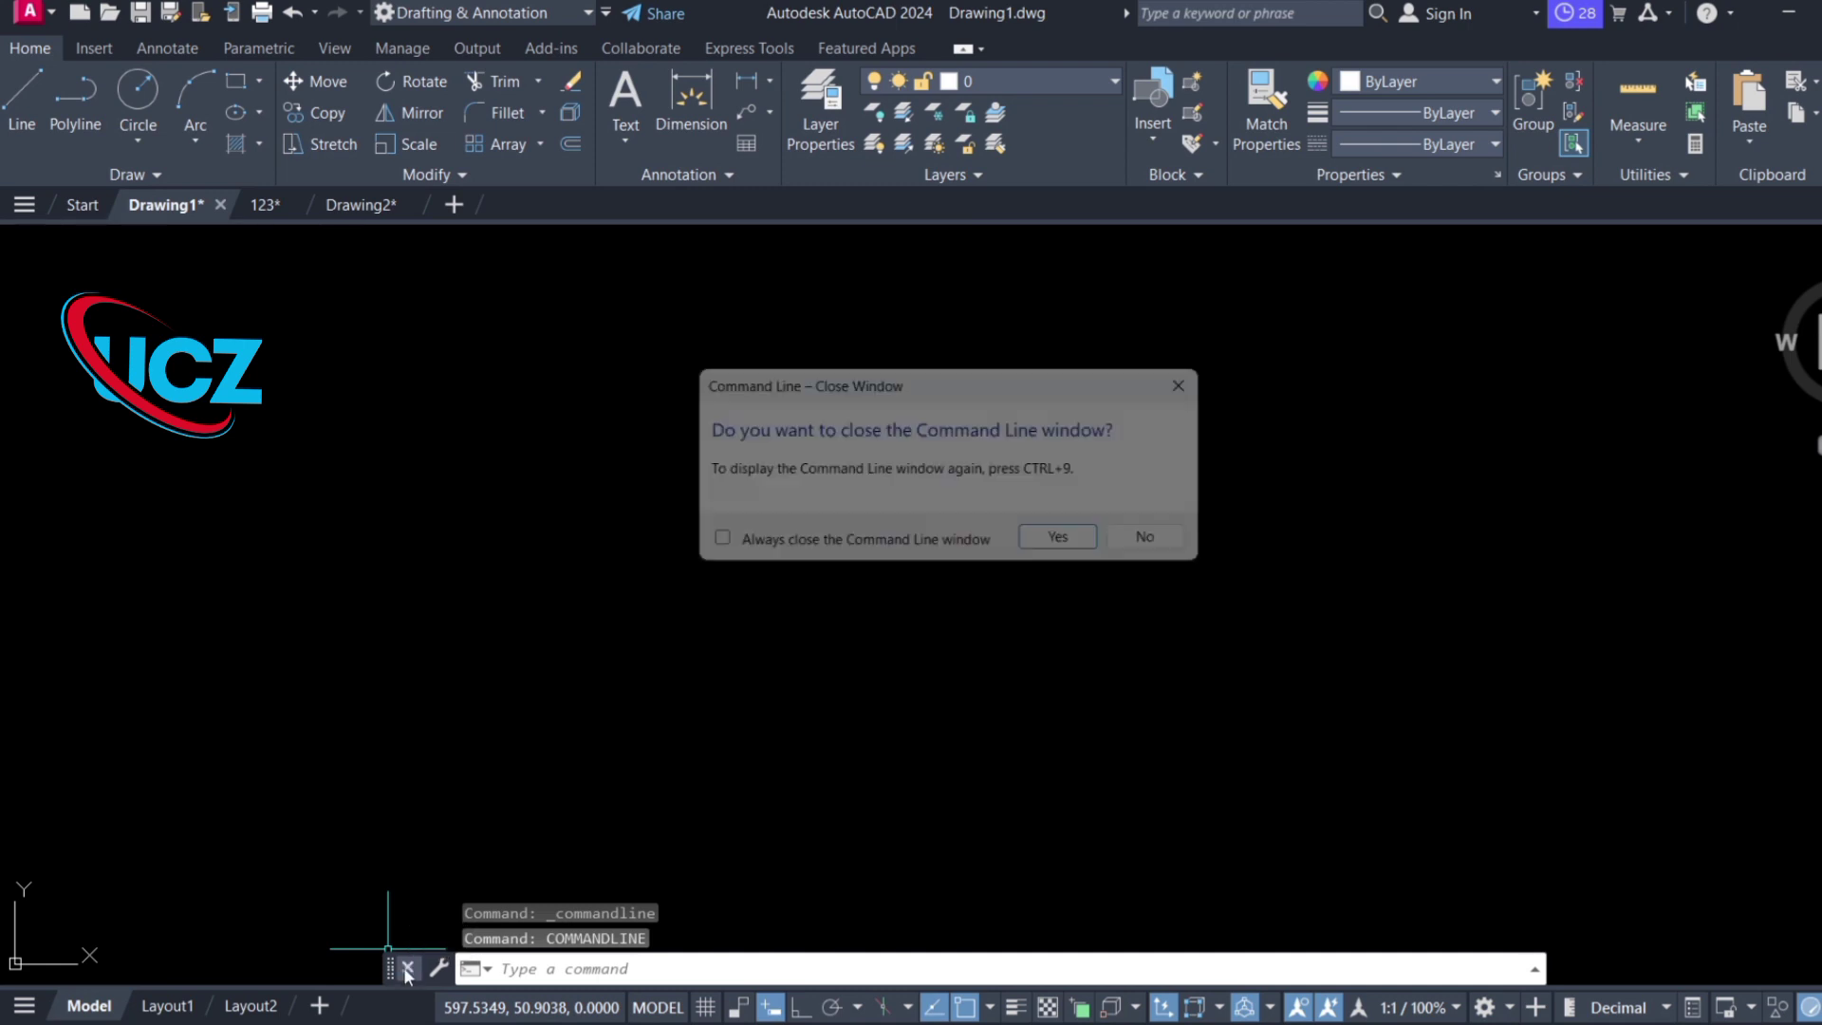
{"action": "left_click", "coordinate": [1075, 548]}
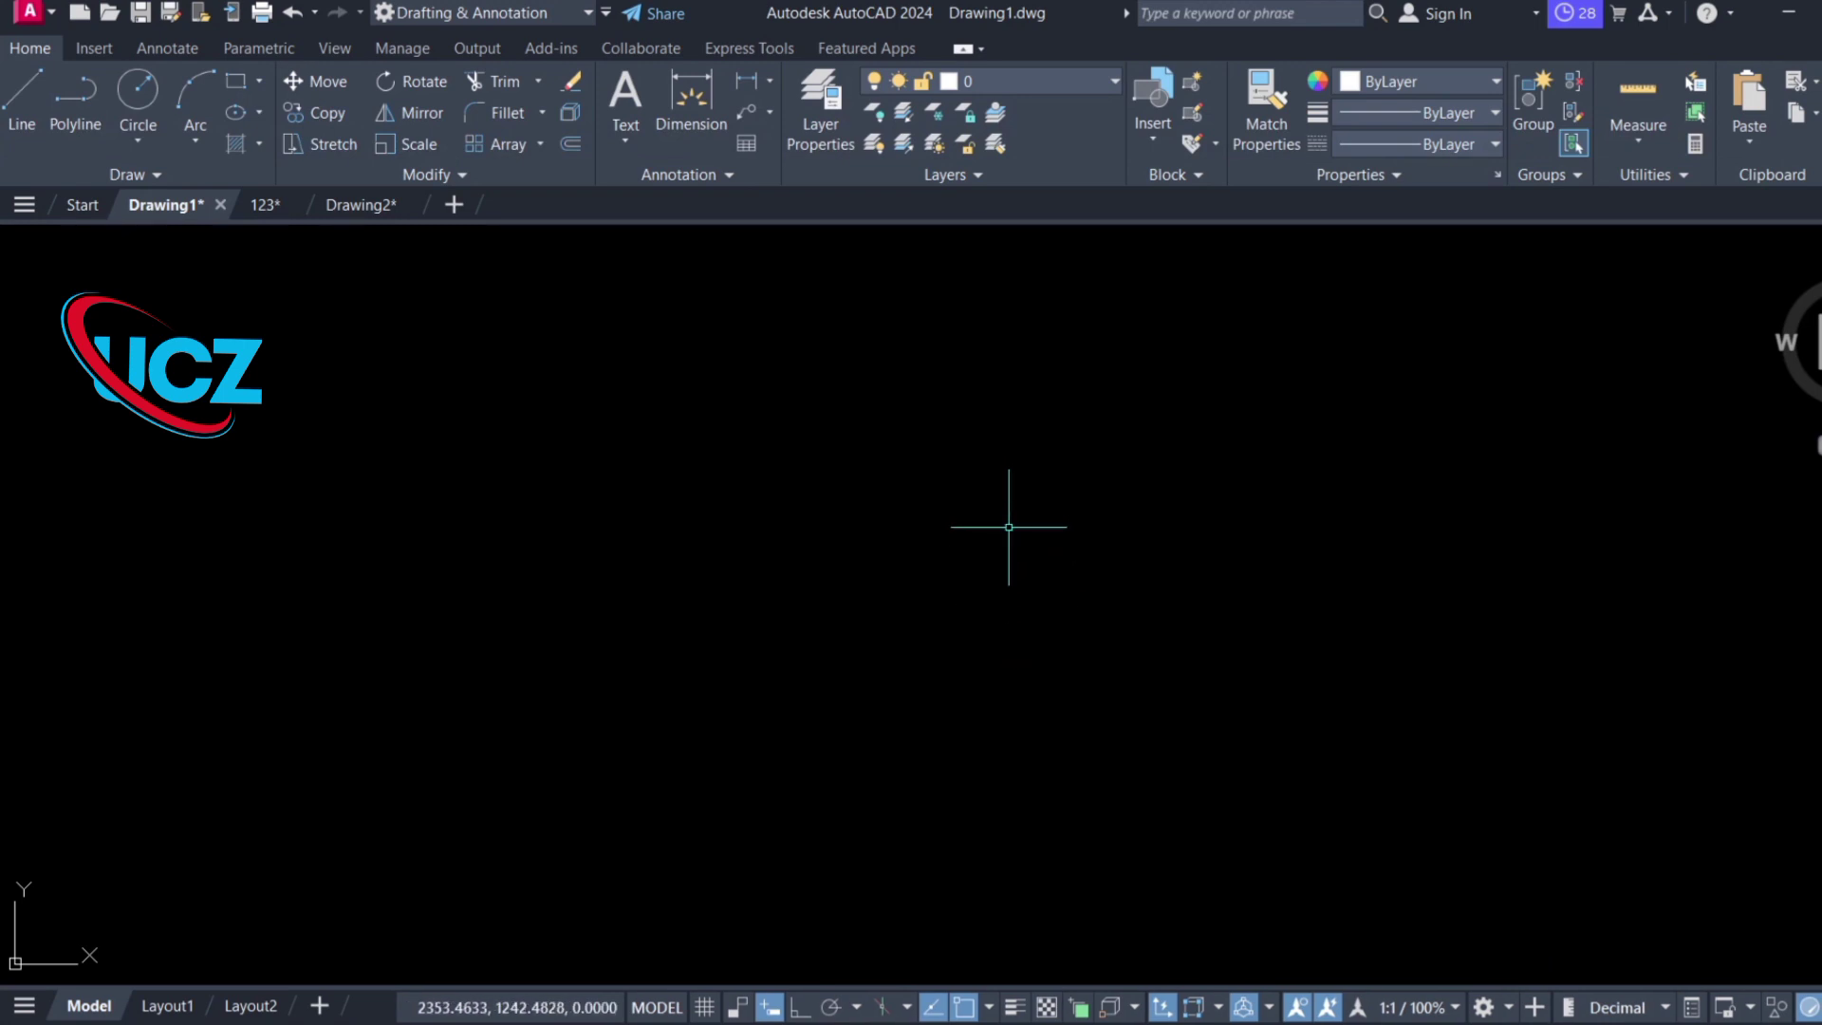
{"action": "type", "text": "CUI"}
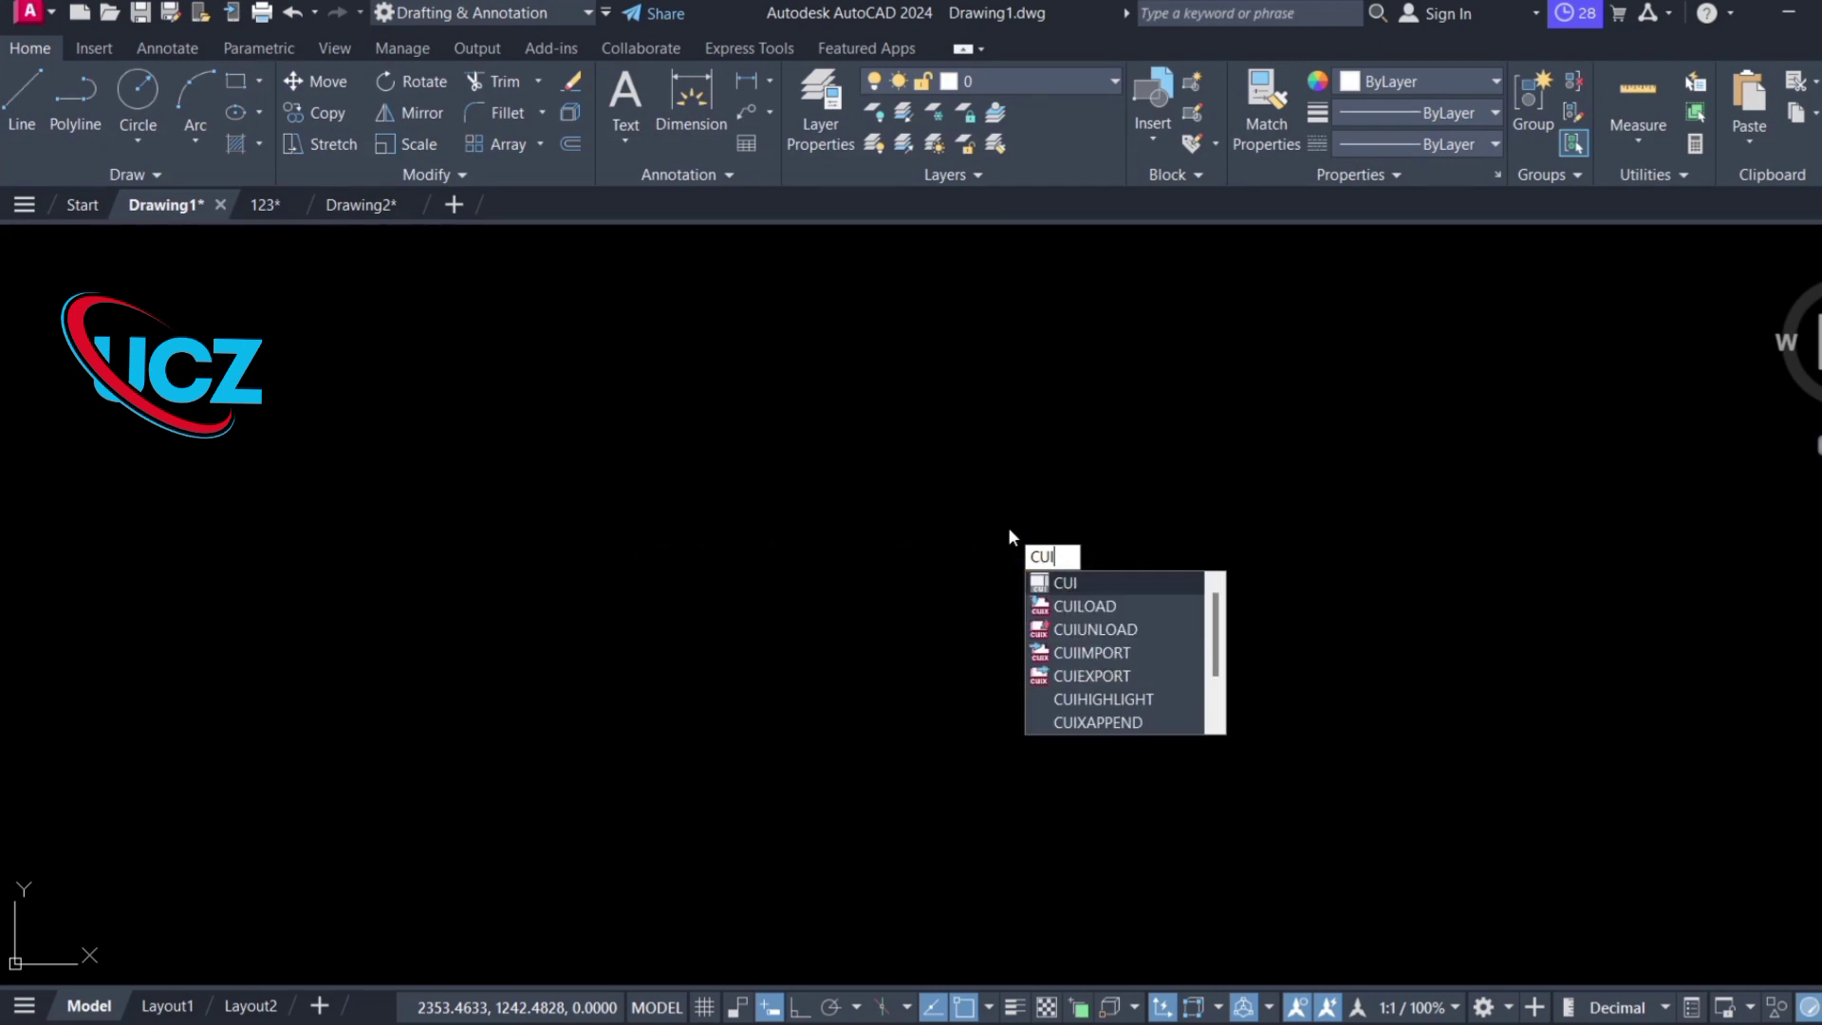
{"action": "key", "text": "Return"}
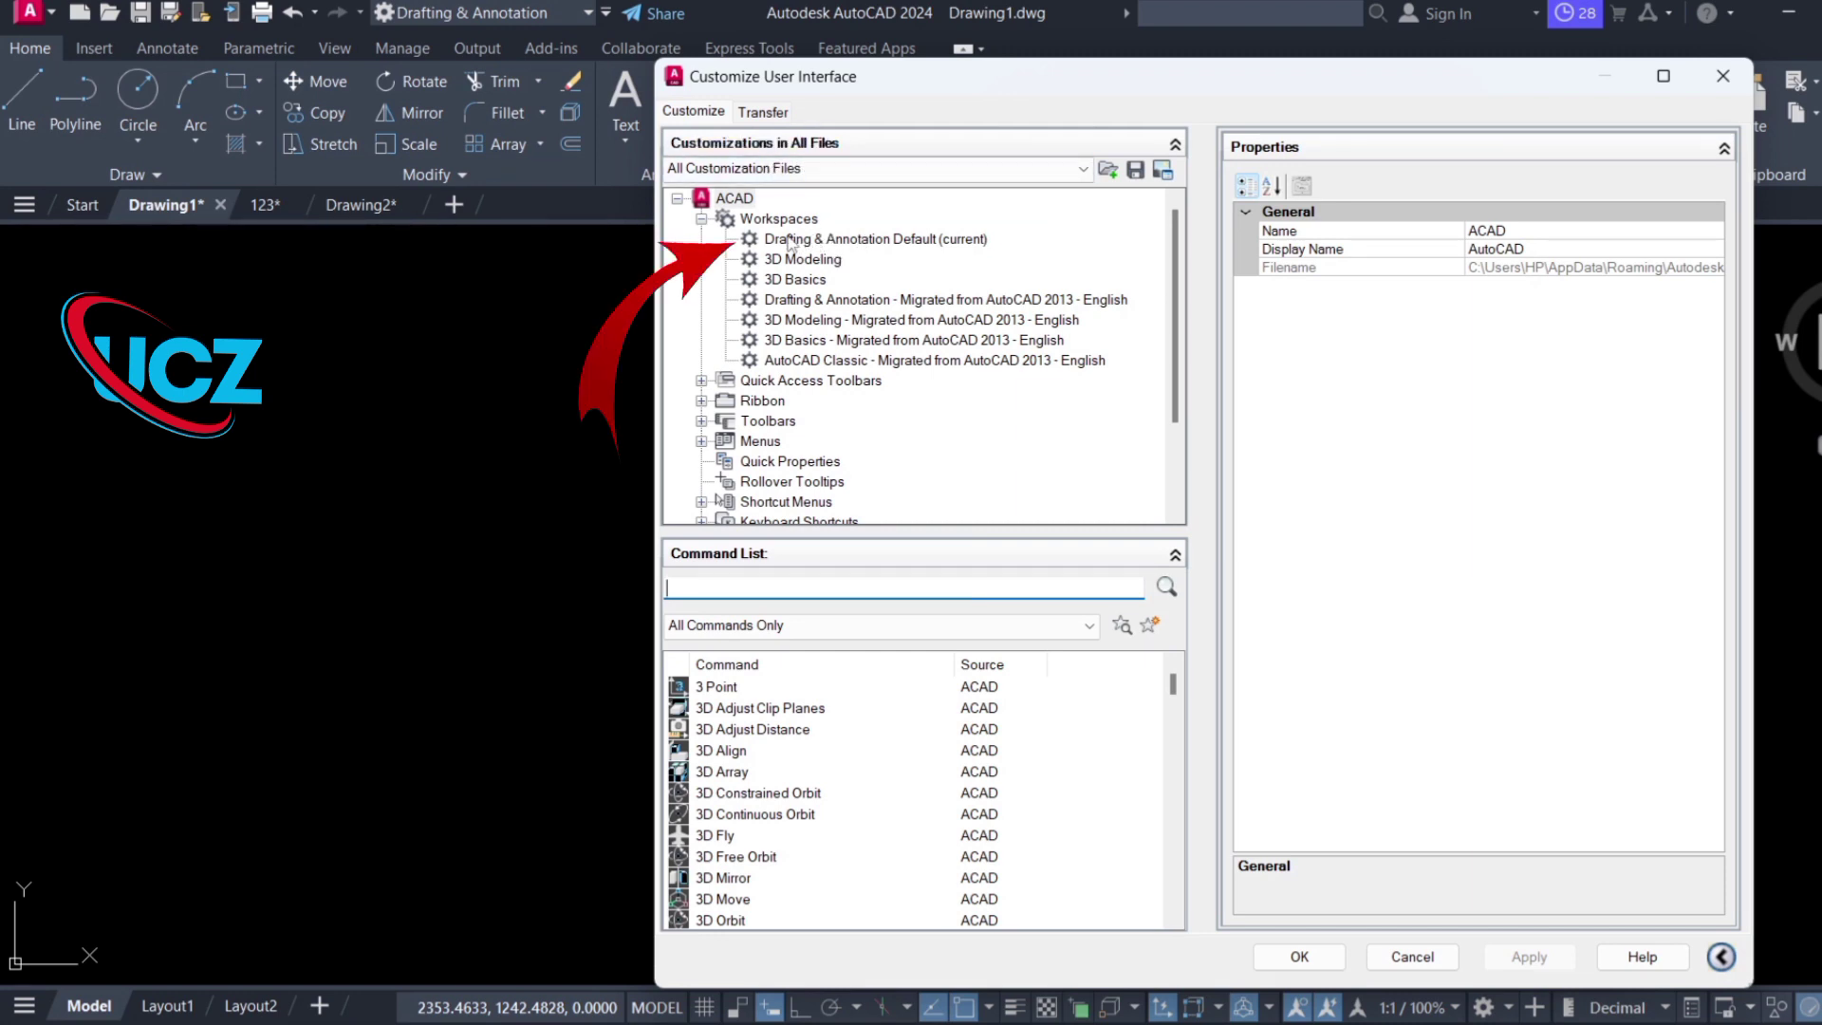
- Customize the Drafting & Annotation Default workspace and select its Command Line palette
{"action": "left_click", "coordinate": [908, 243]}
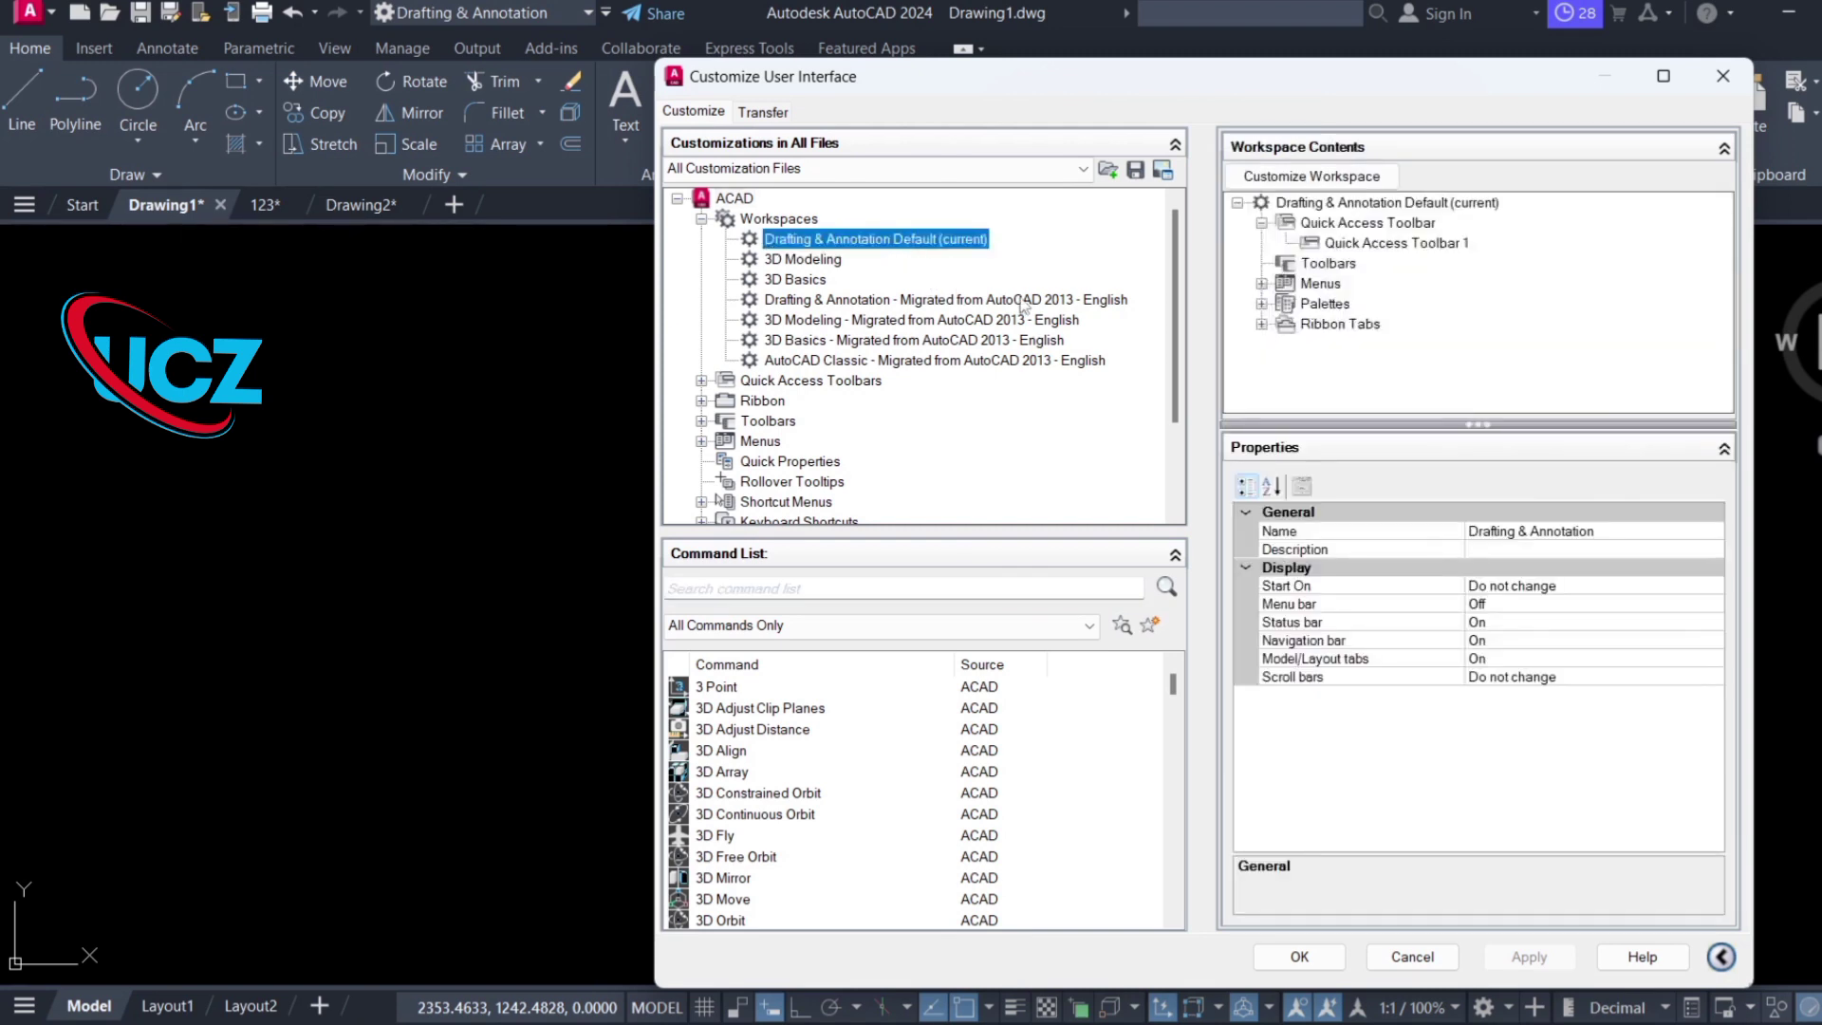
{"action": "left_click", "coordinate": [1309, 176]}
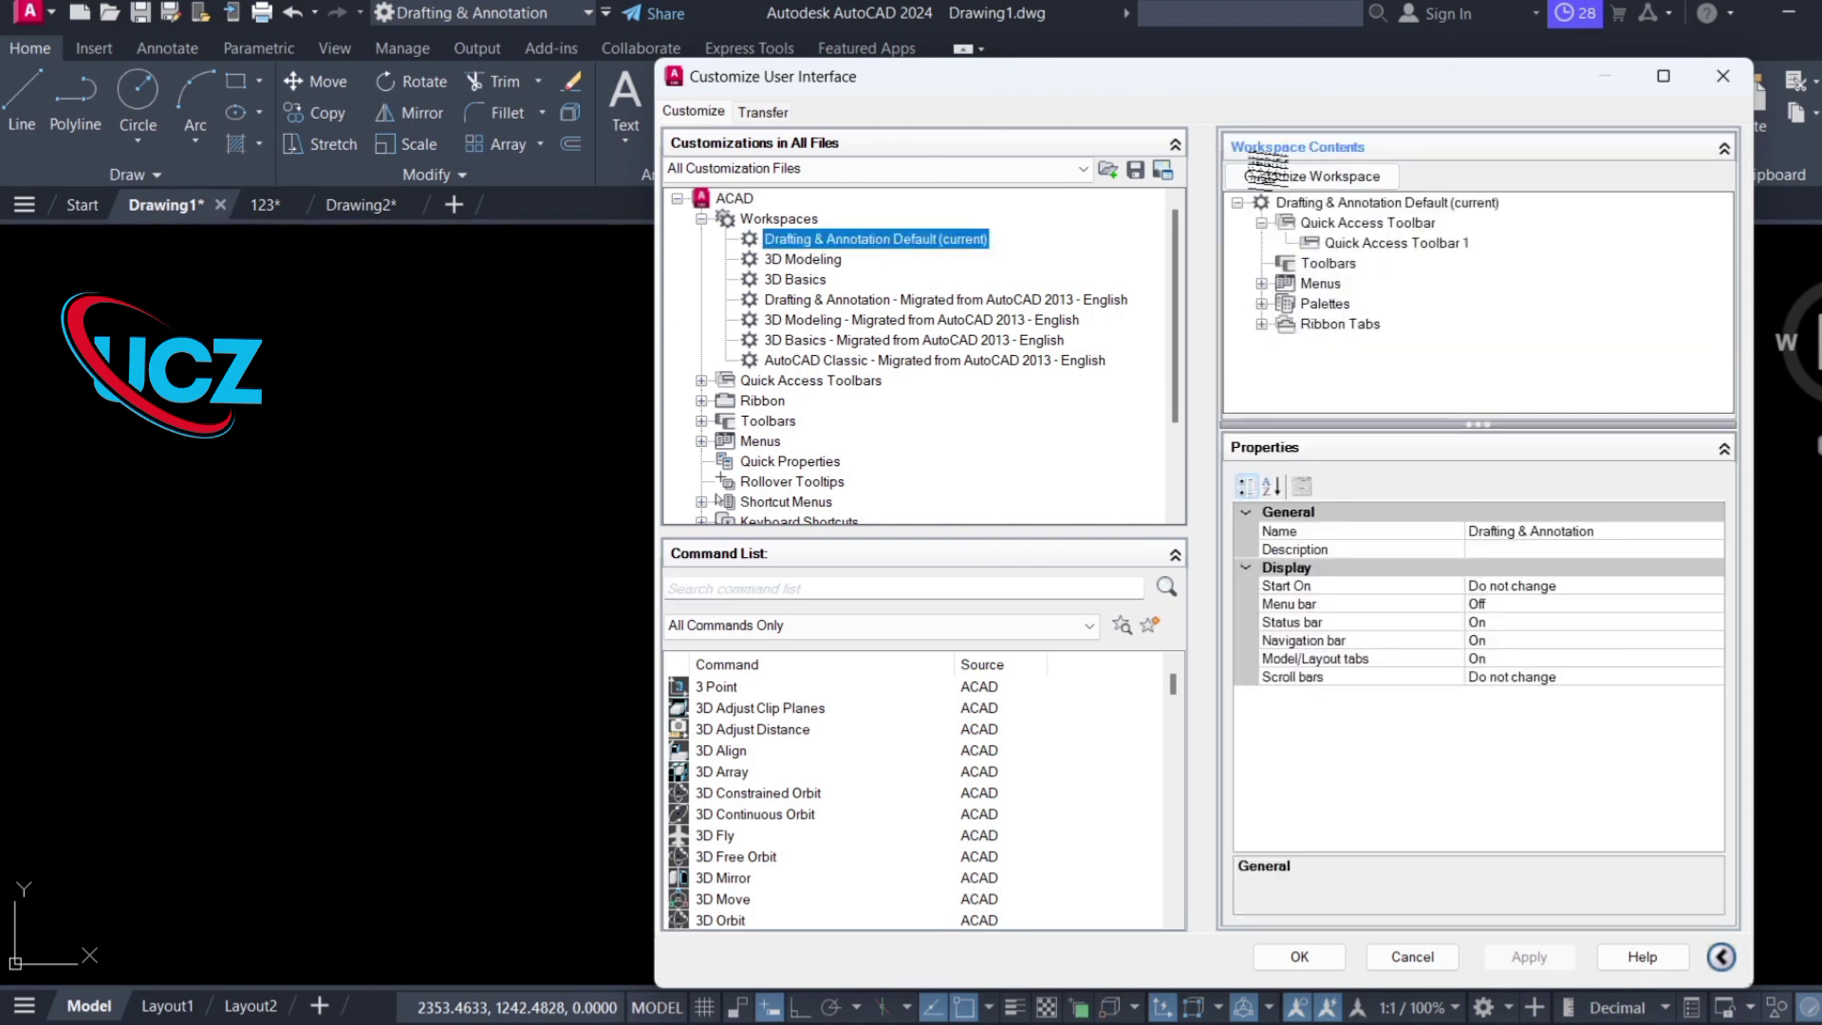
{"action": "left_click", "coordinate": [1328, 306]}
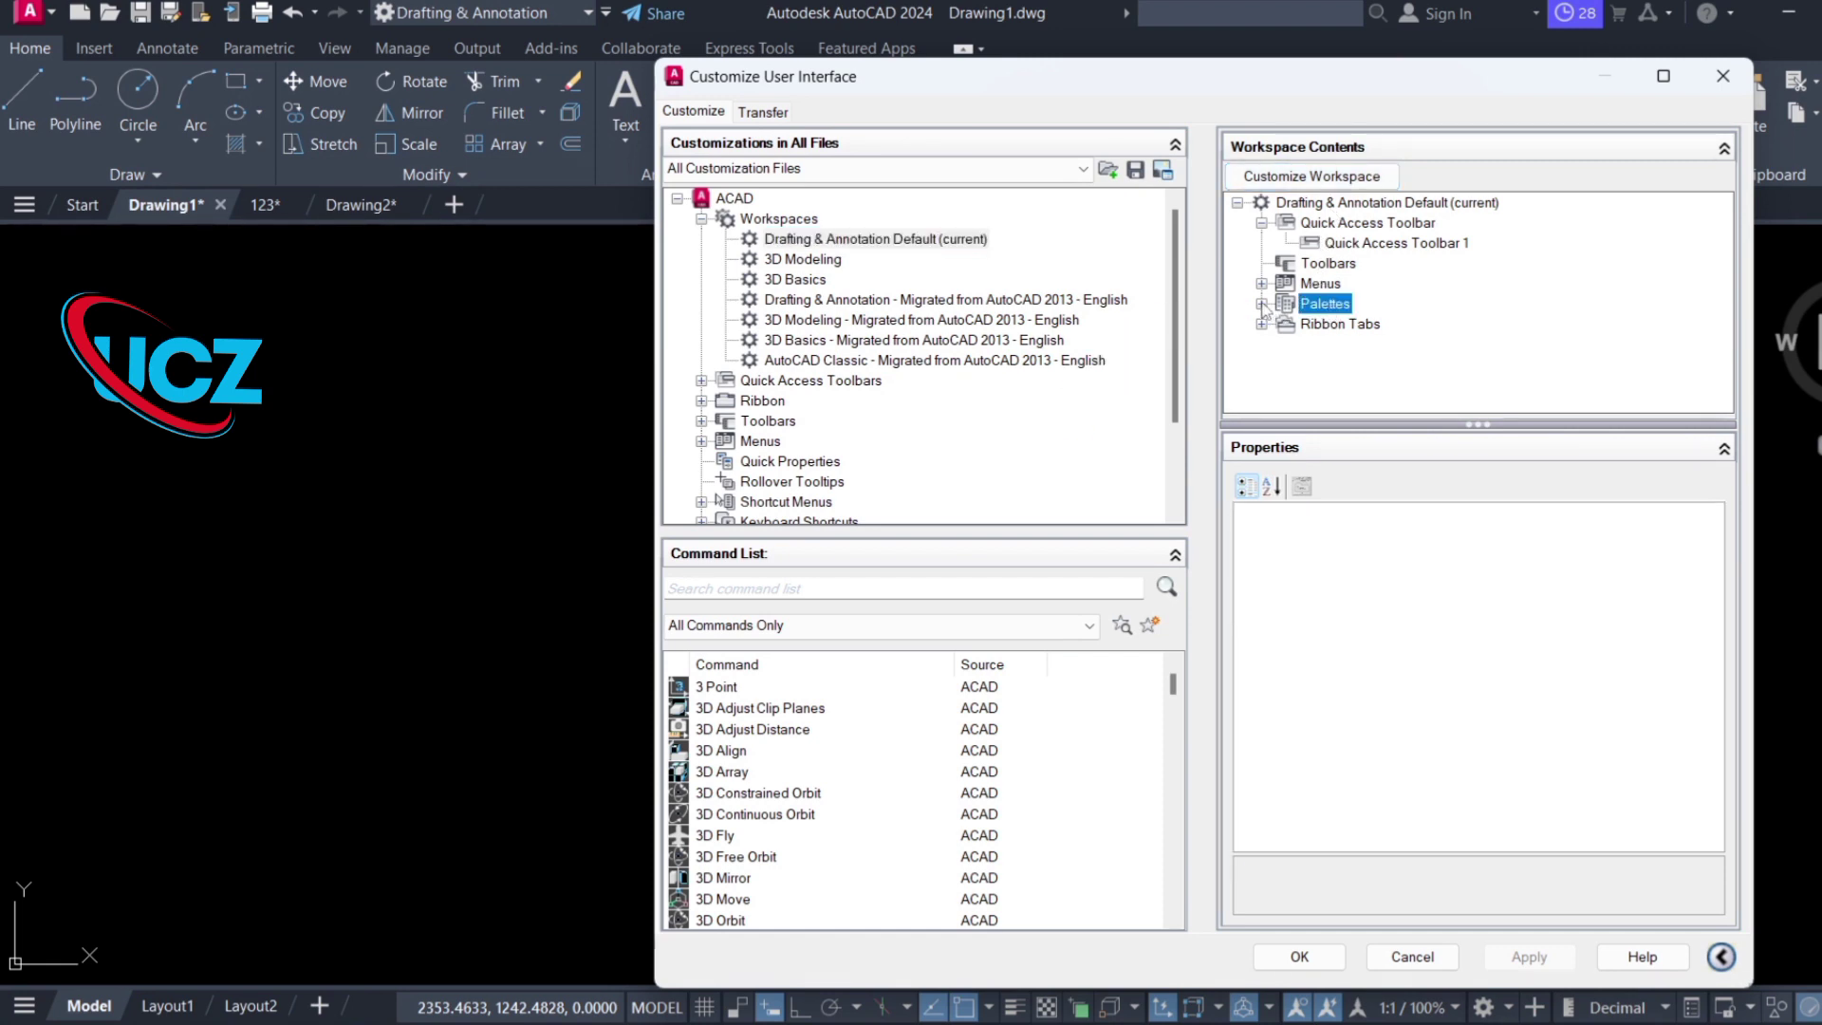
{"action": "left_click", "coordinate": [1264, 305]}
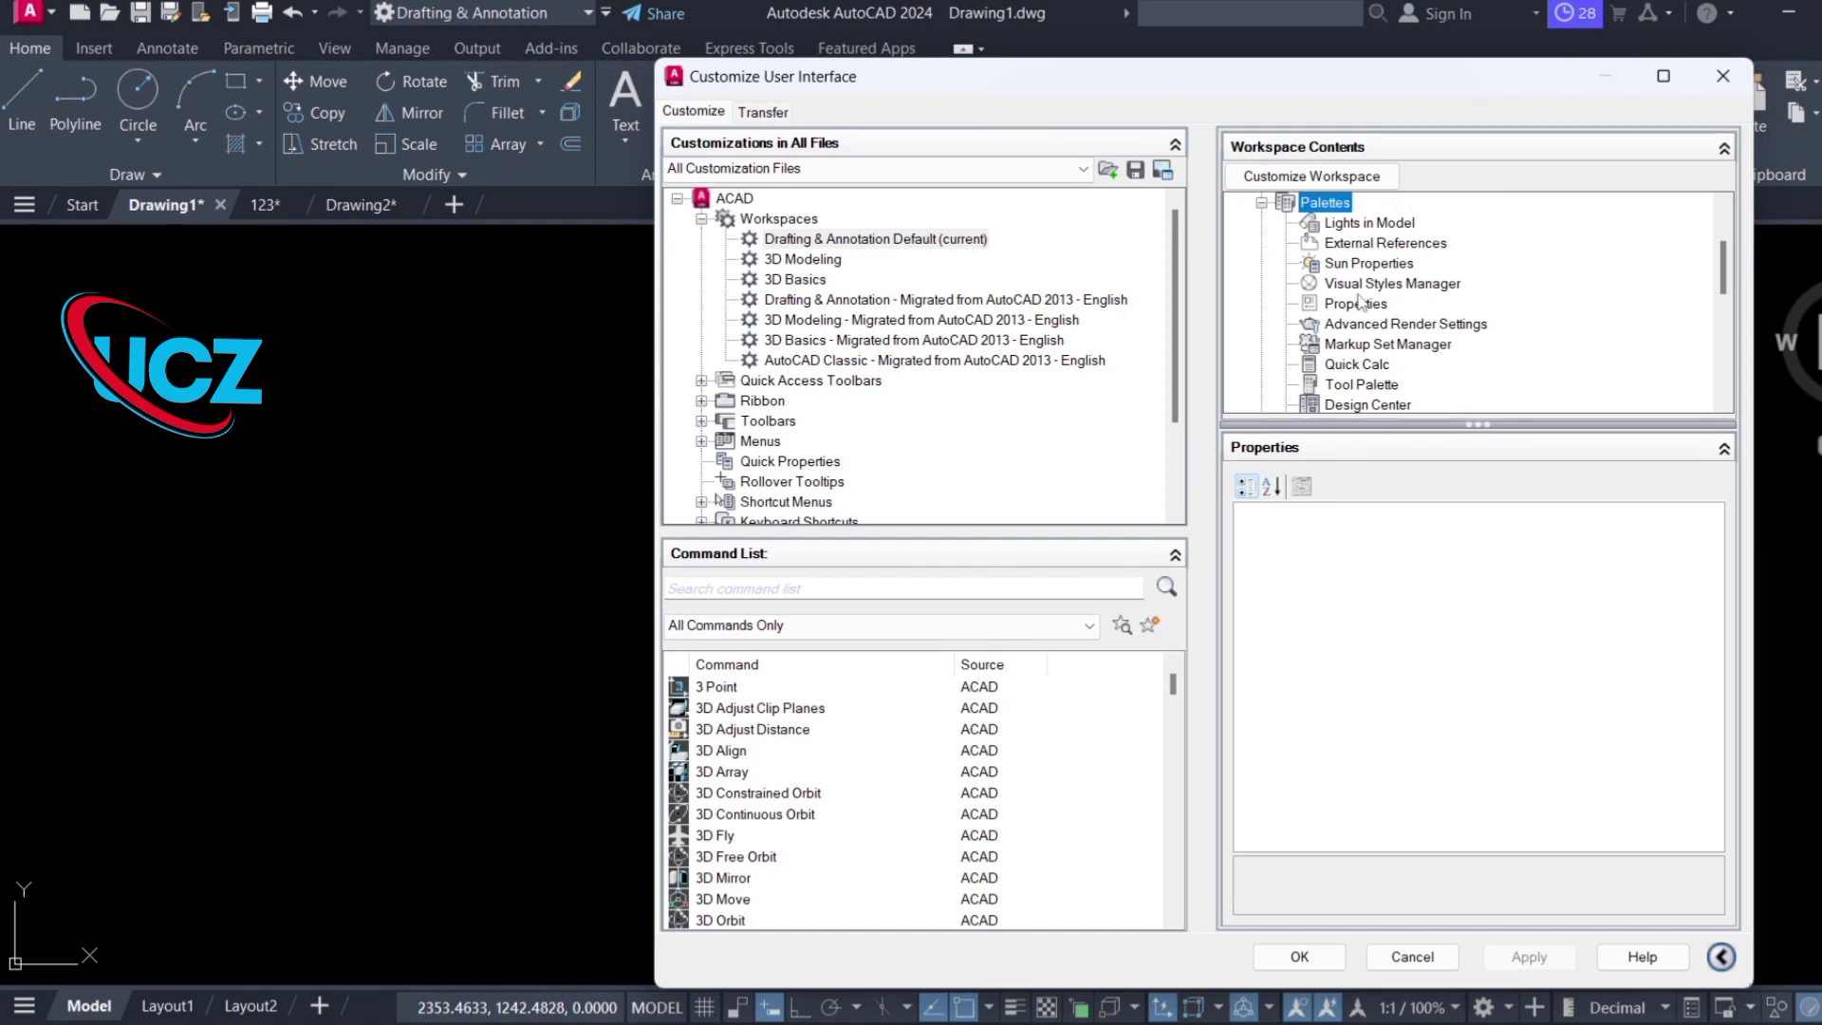
{"action": "scroll", "coordinate": [1360, 313], "scroll_direction": "down", "scroll_amount": 1}
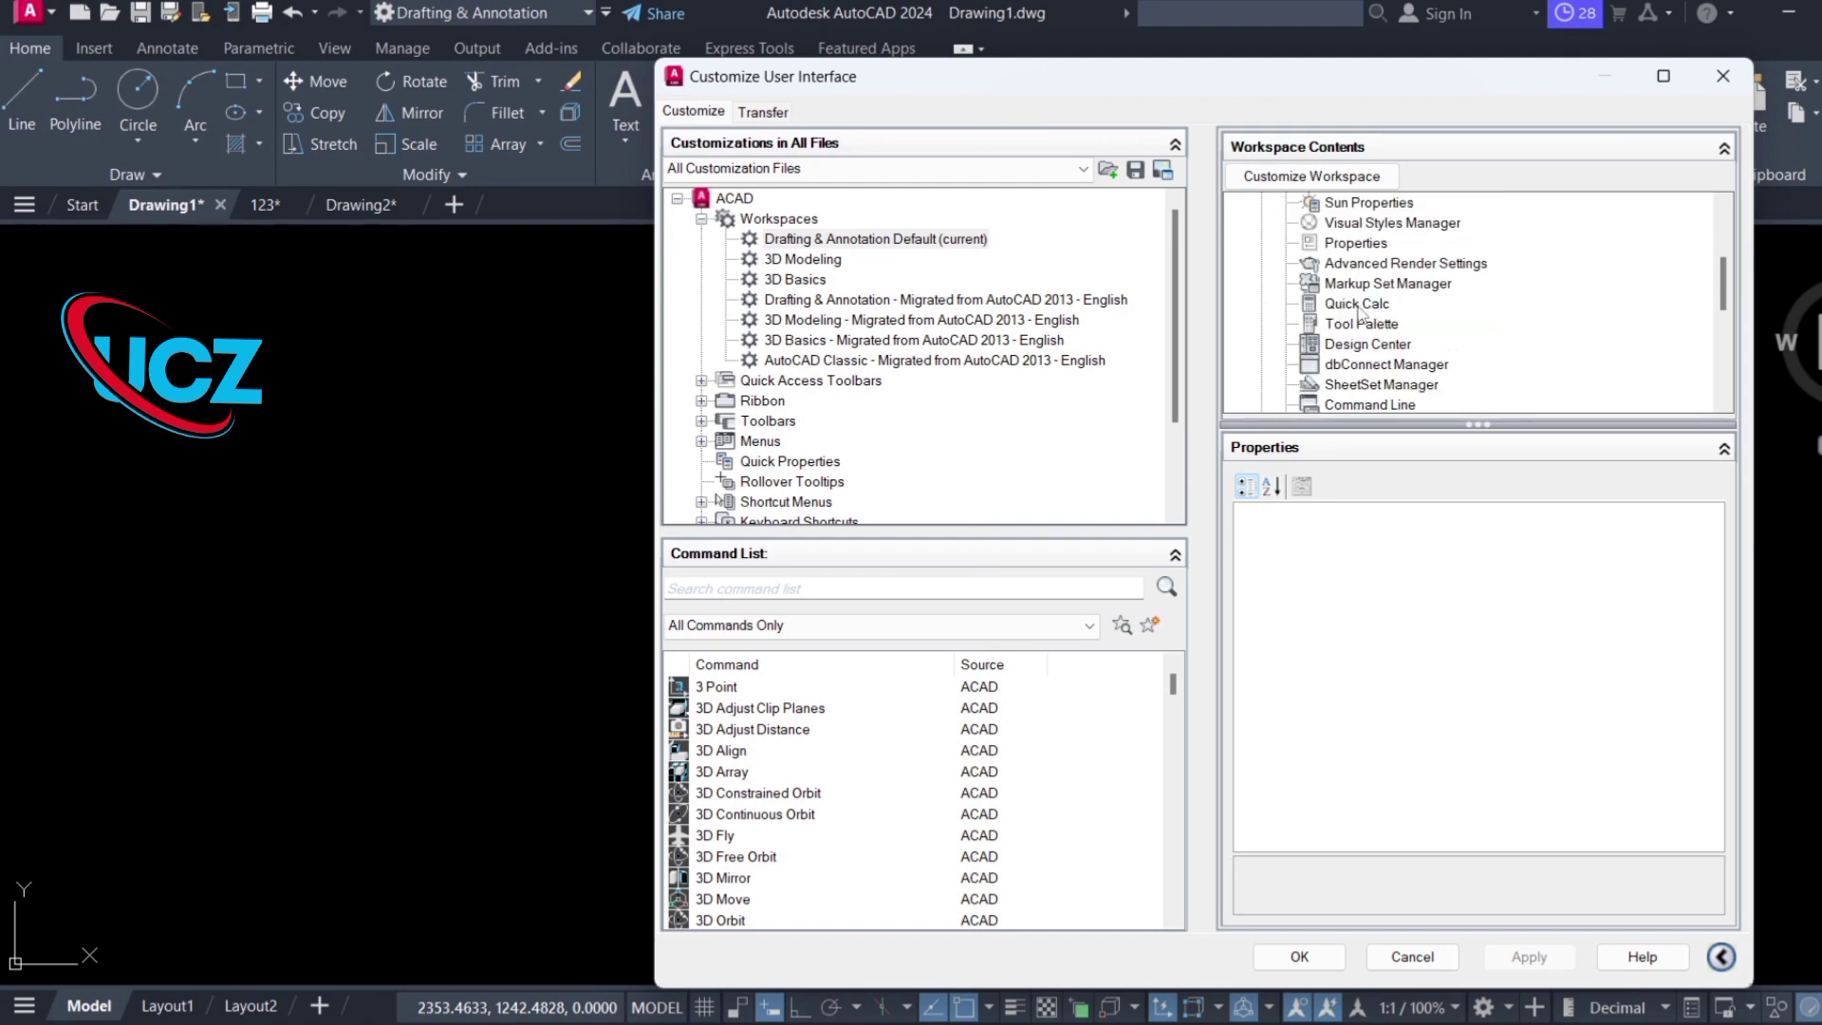
{"action": "scroll", "coordinate": [1360, 323], "scroll_direction": "down", "scroll_amount": 1}
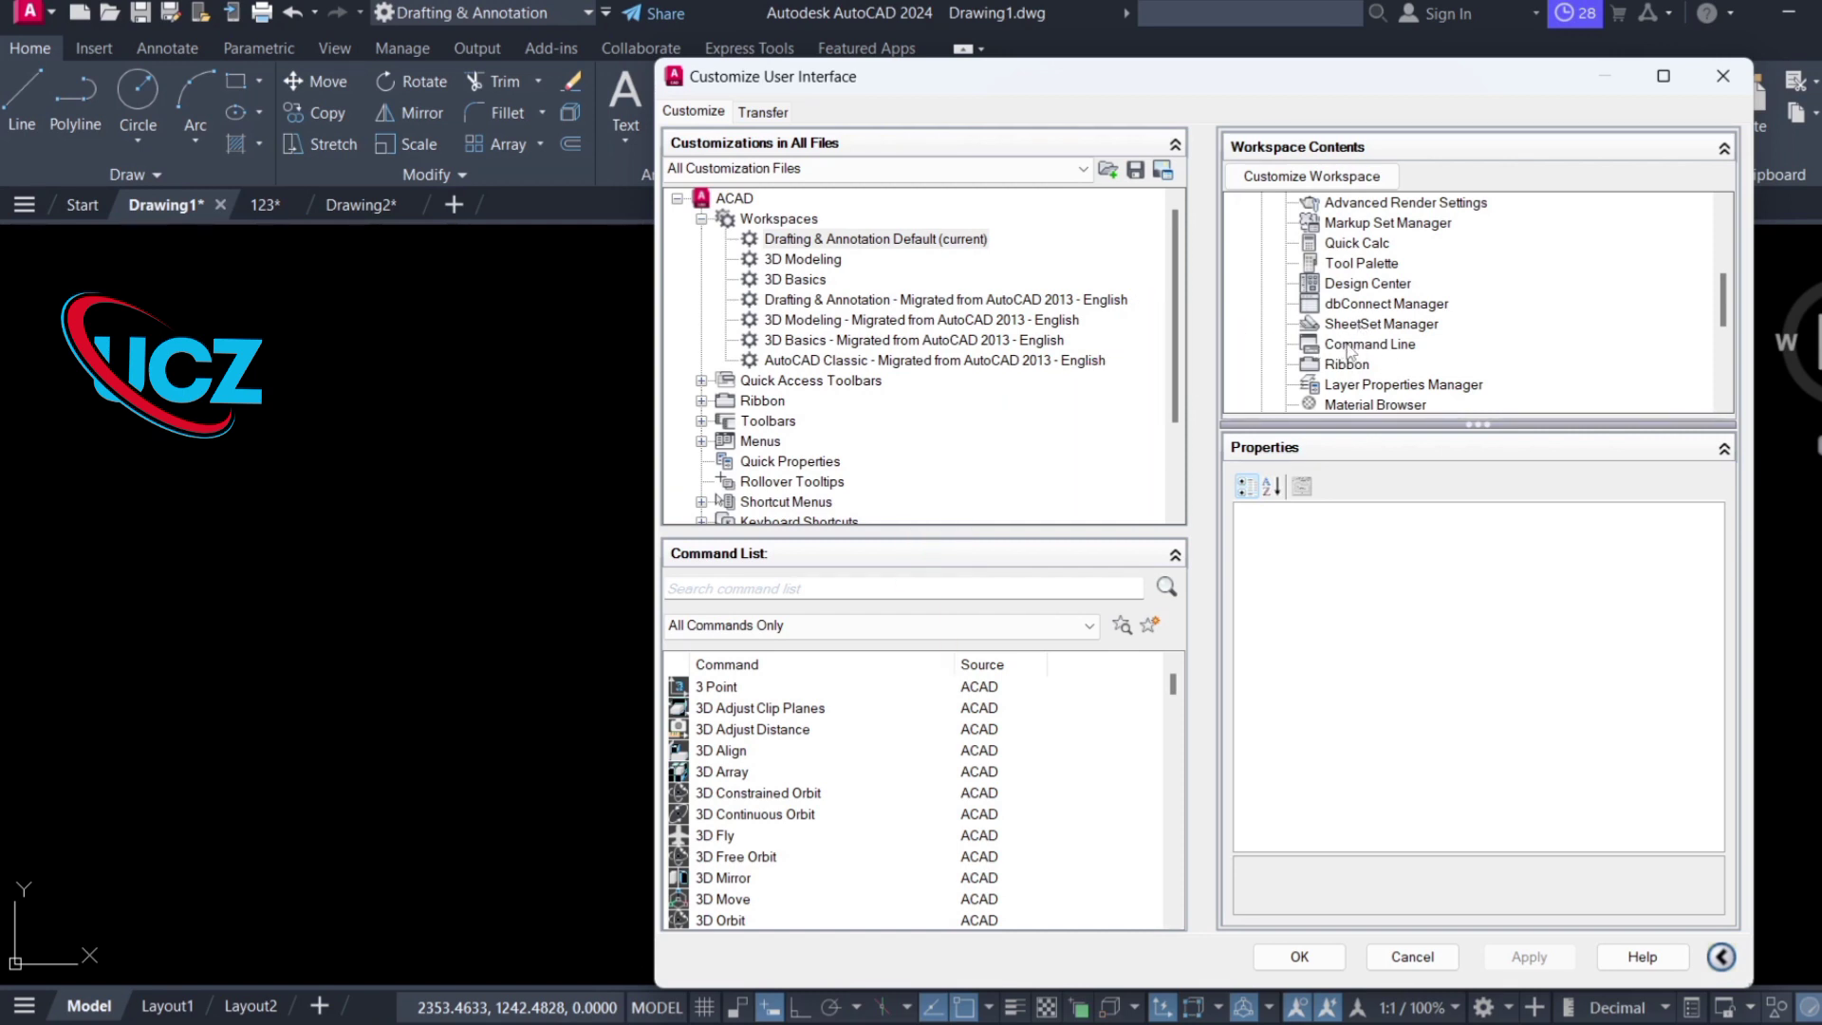
{"action": "left_click", "coordinate": [1349, 347]}
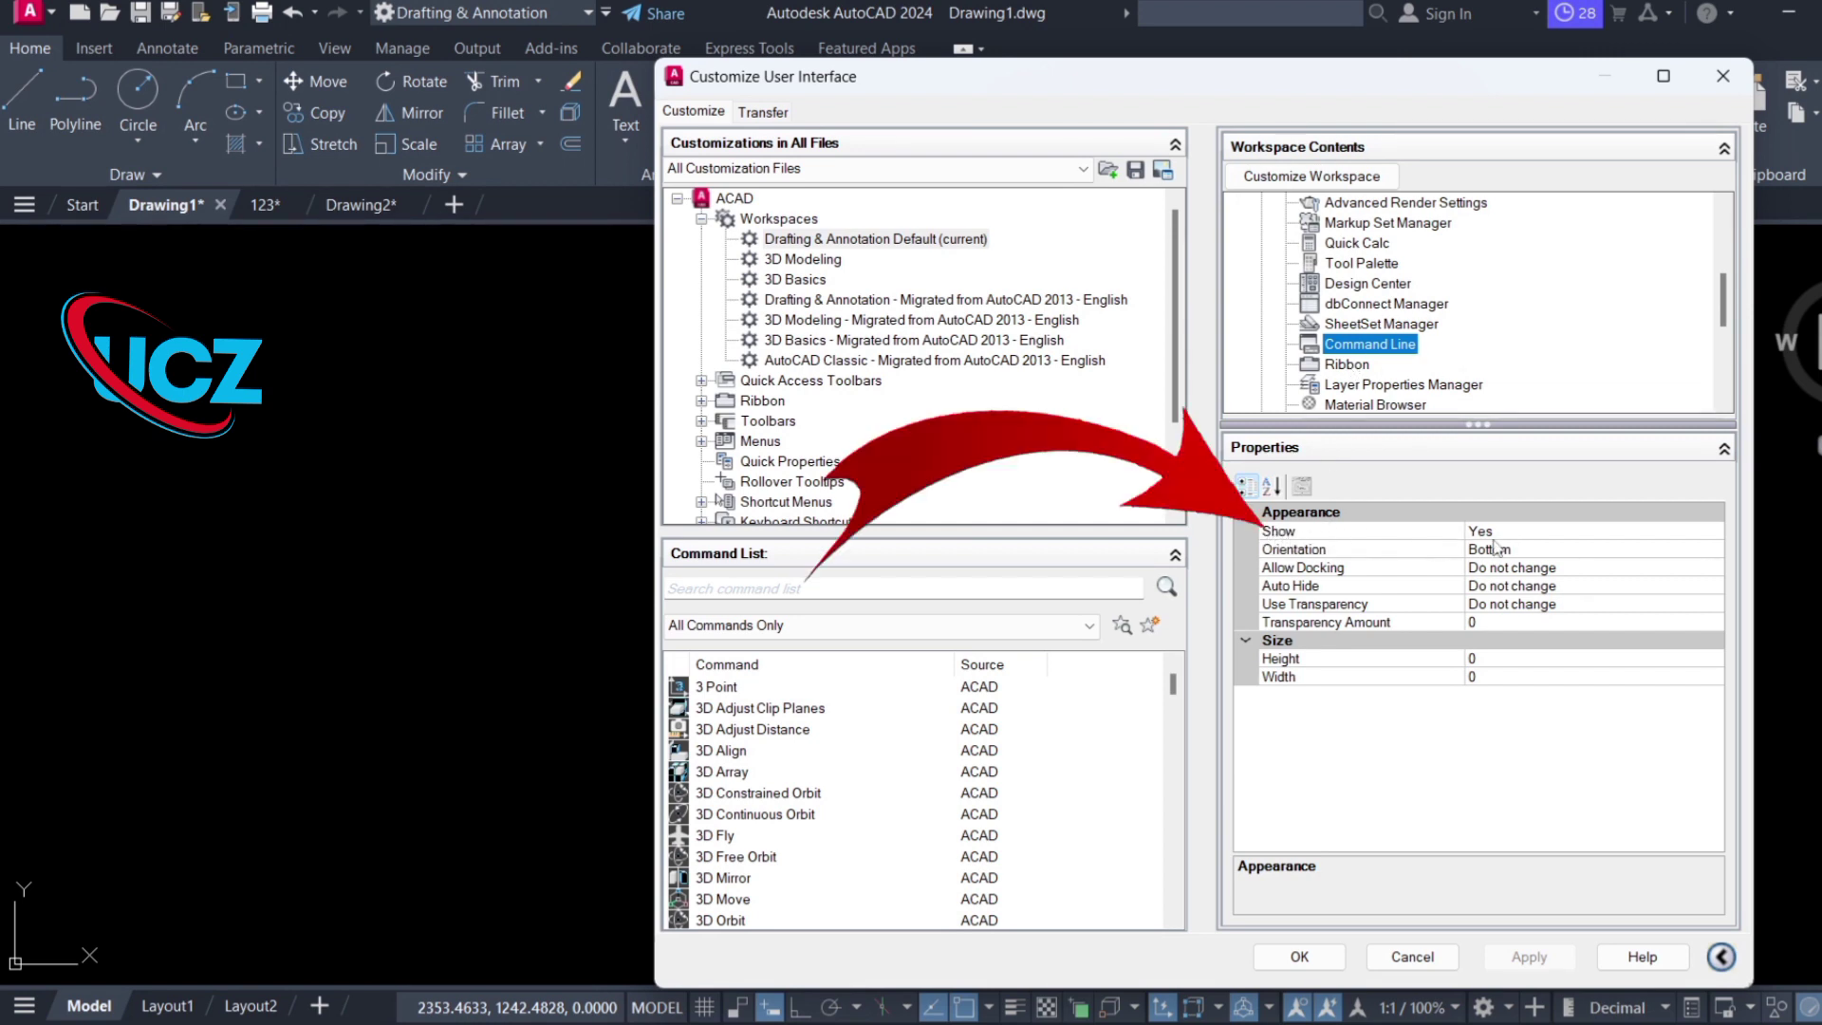
- Set the Command Line palette's Show property to Yes and apply the change
{"action": "left_click", "coordinate": [1502, 532]}
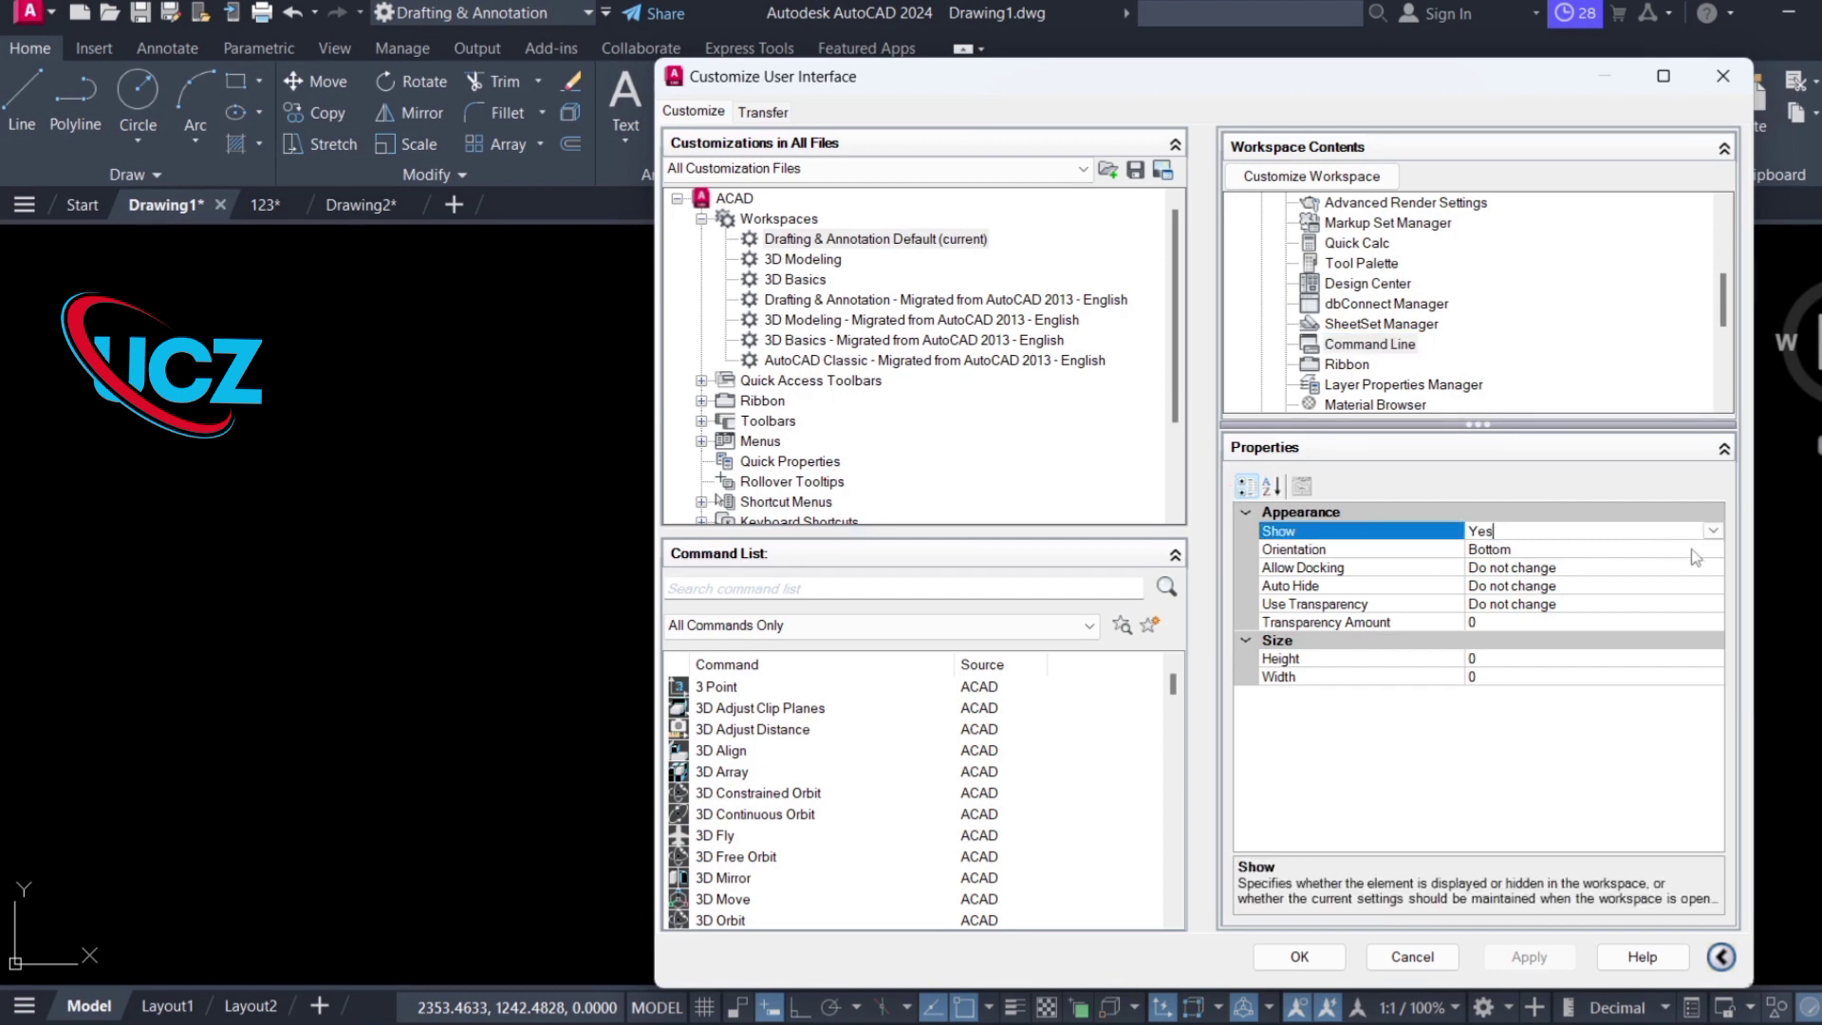
{"action": "left_click", "coordinate": [1712, 532]}
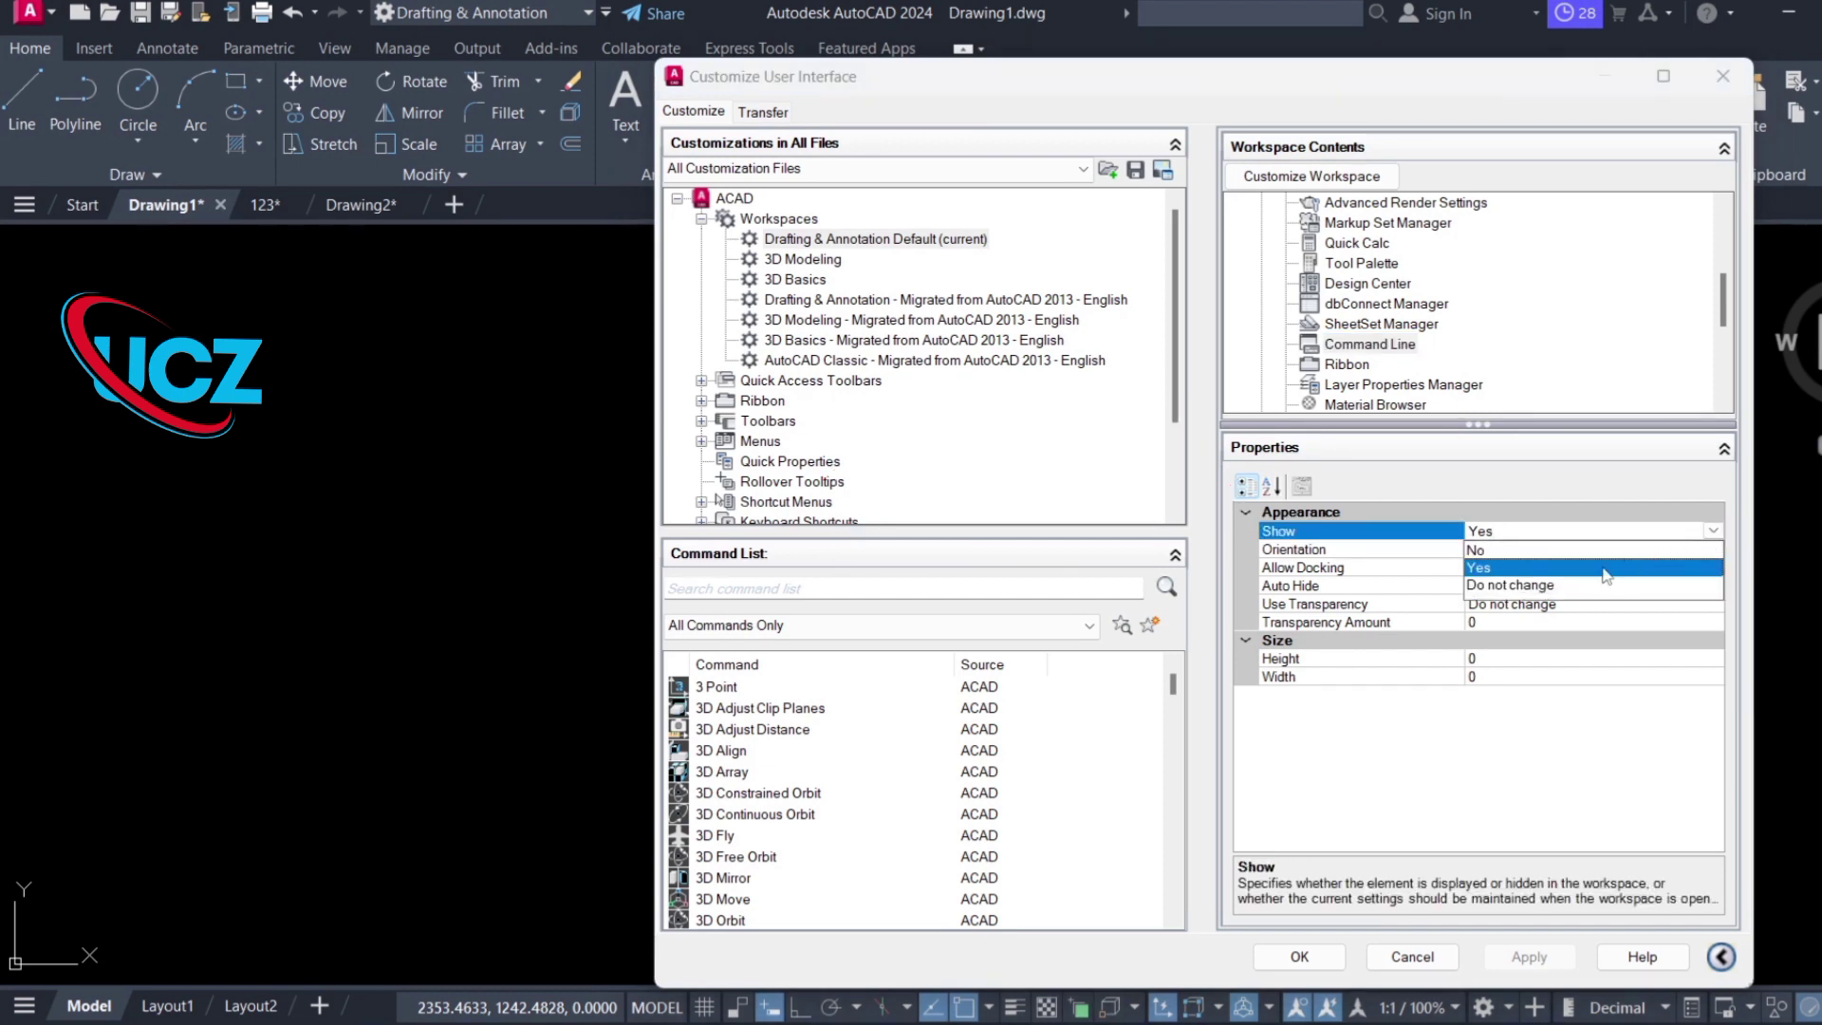
{"action": "left_click", "coordinate": [1518, 552]}
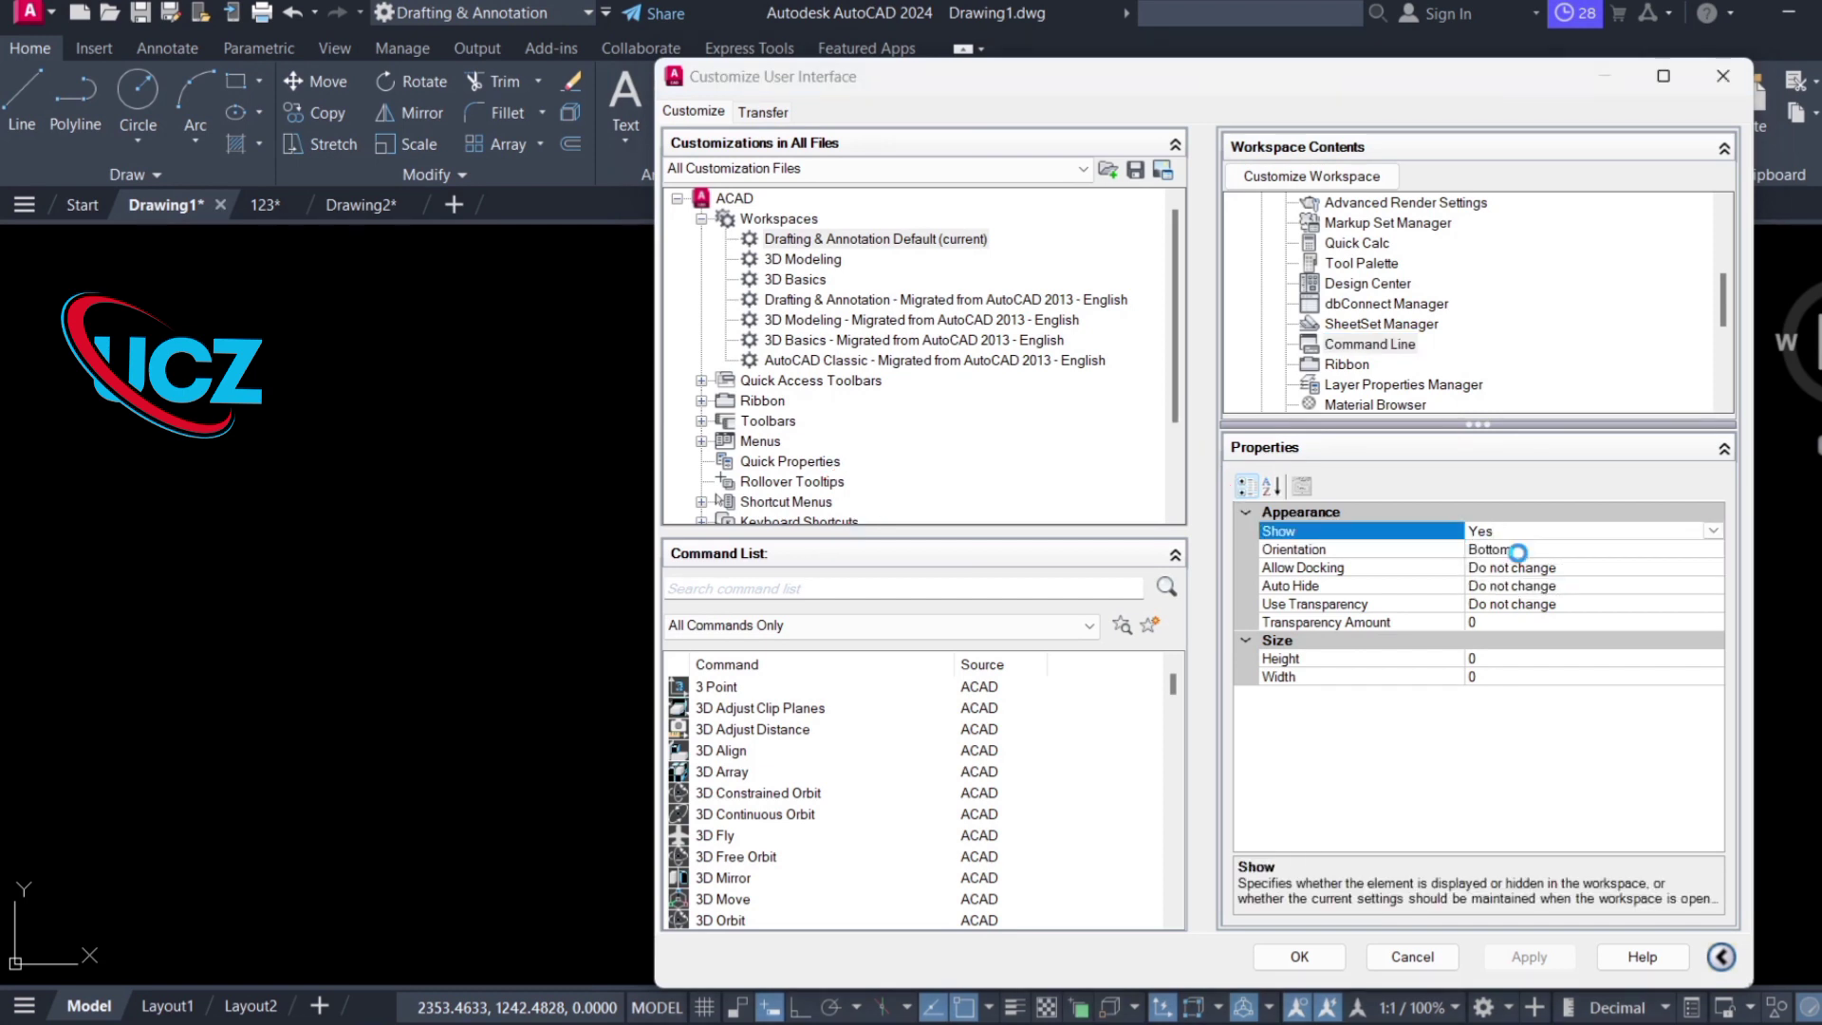
{"action": "left_click", "coordinate": [1713, 532]}
{"action": "left_click", "coordinate": [1519, 569]}
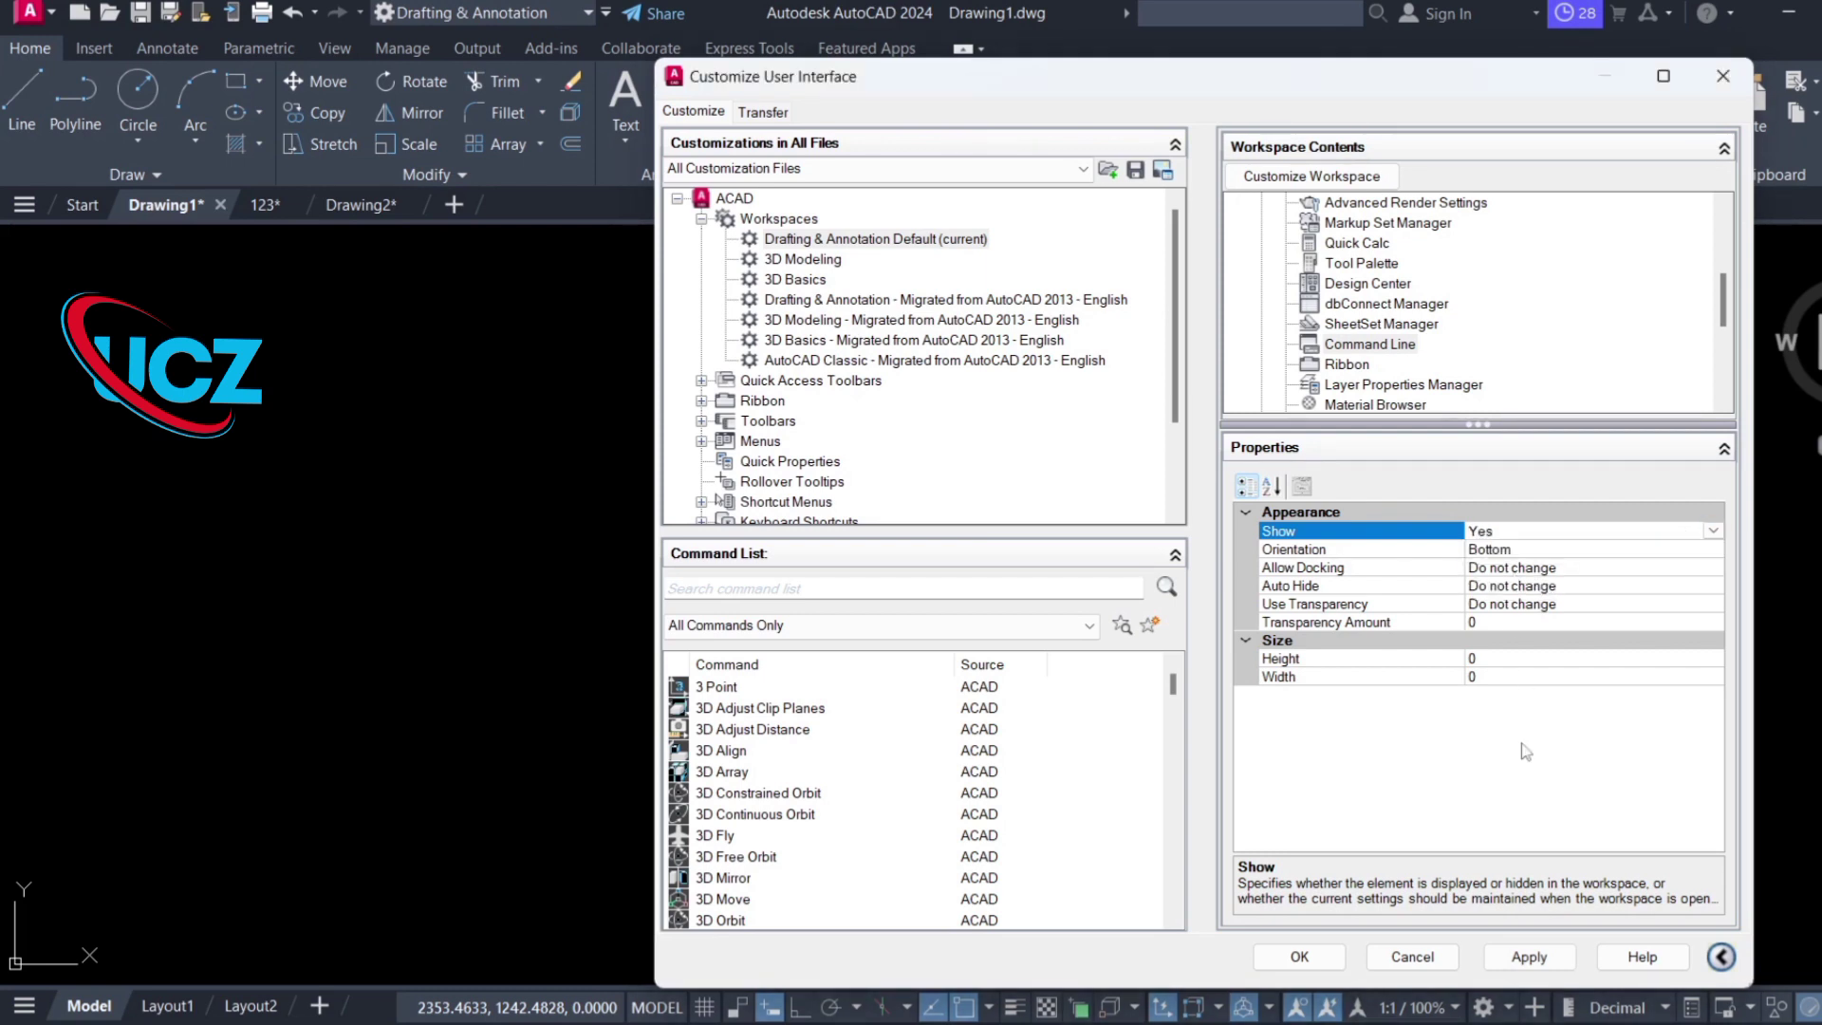
{"action": "left_click", "coordinate": [1523, 965]}
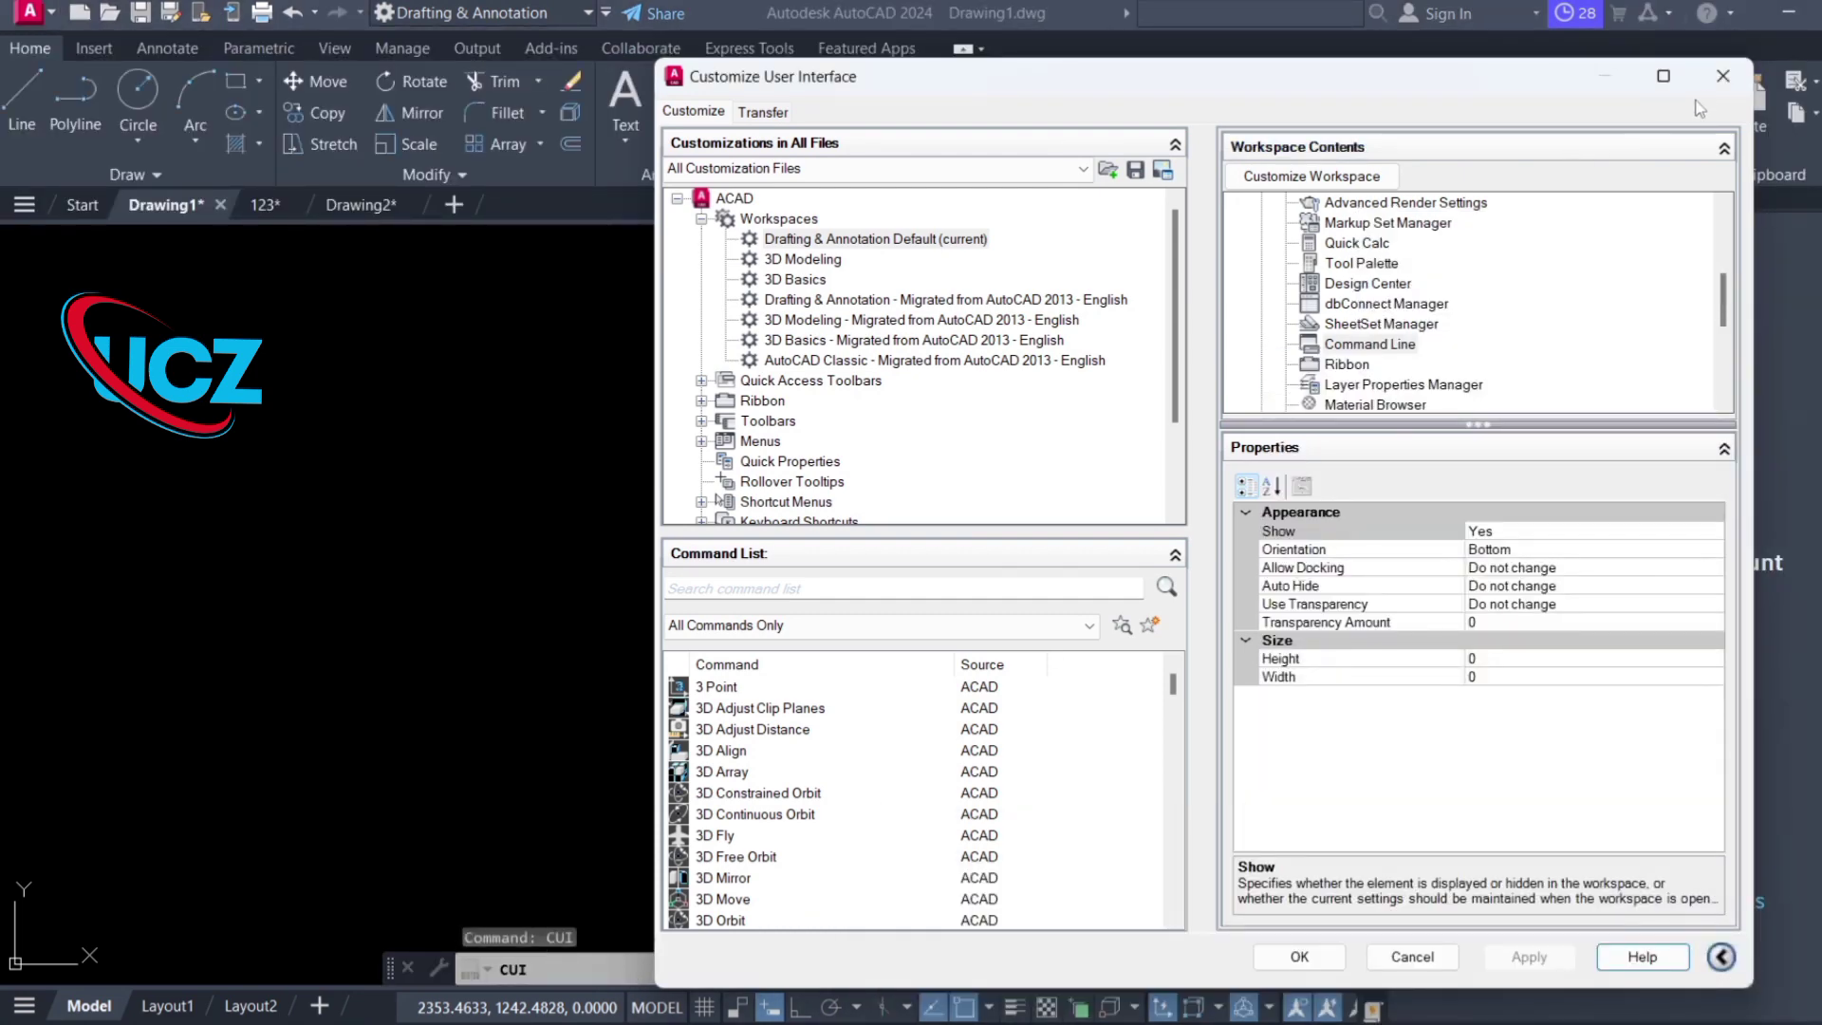
- Close the CUI editor with OK, then close the command line to test
{"action": "left_click", "coordinate": [1723, 76]}
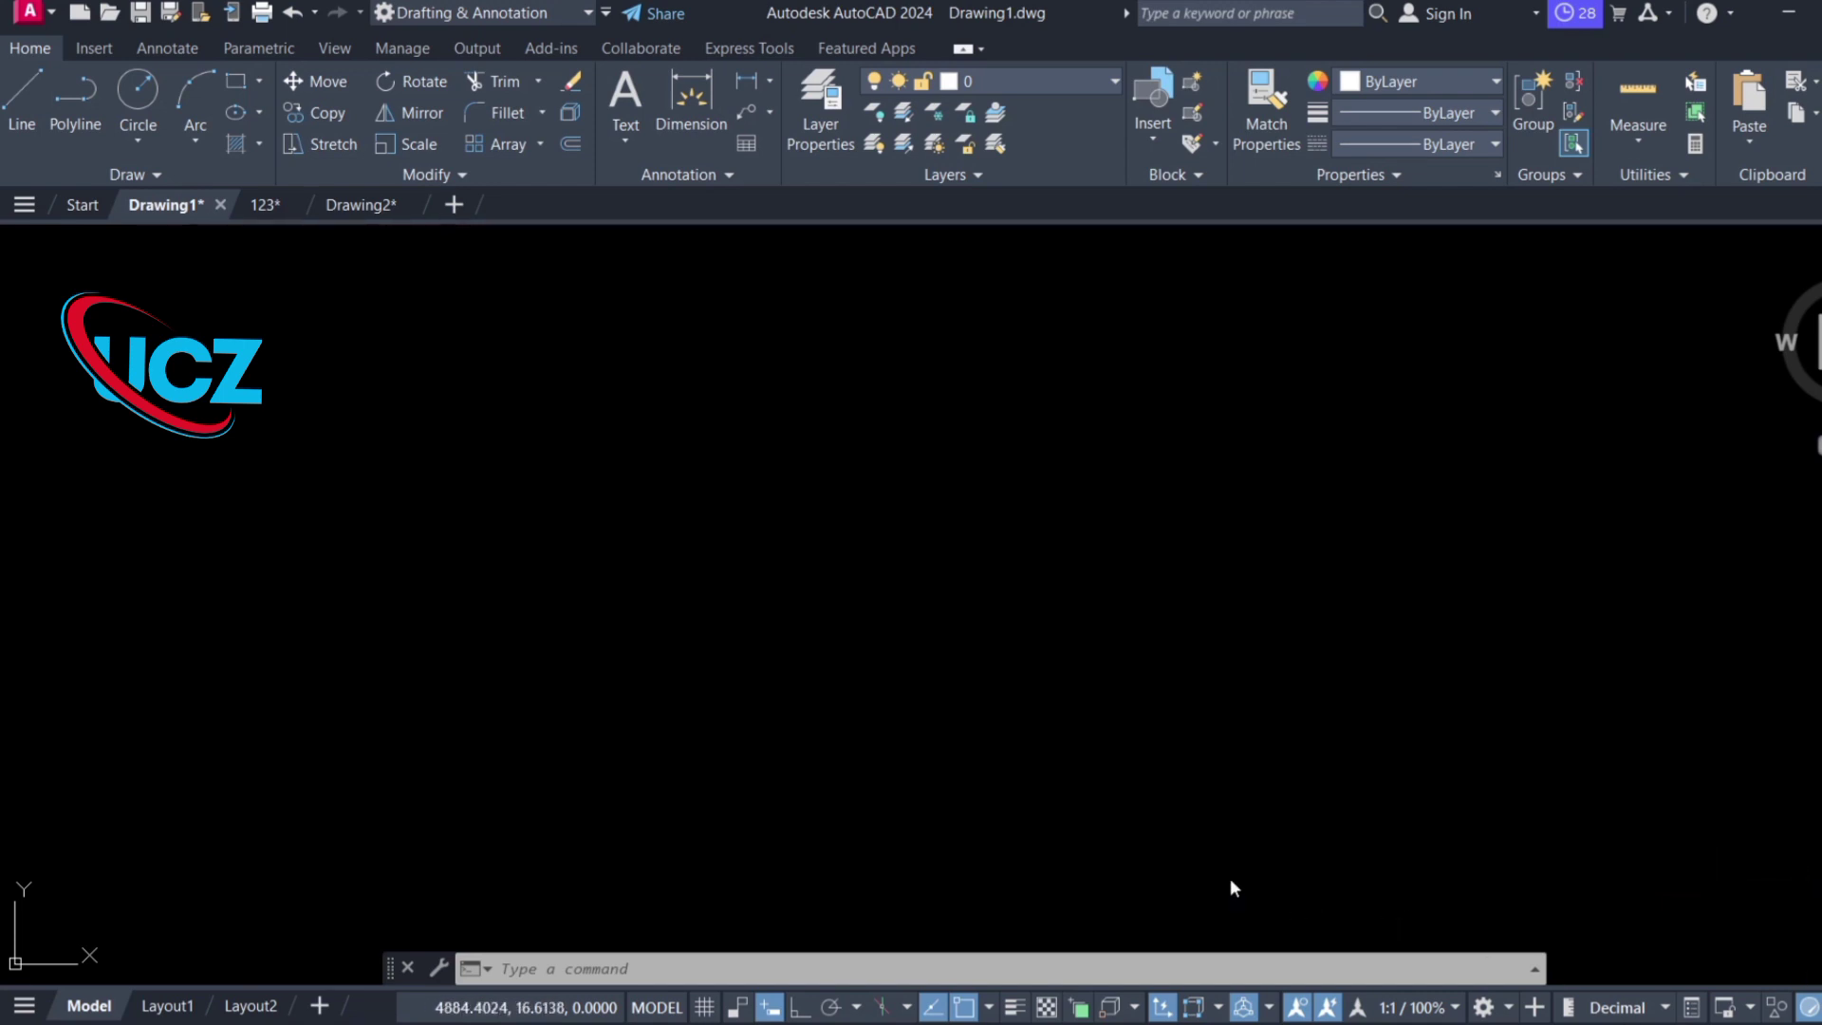
{"action": "left_click", "coordinate": [407, 968]}
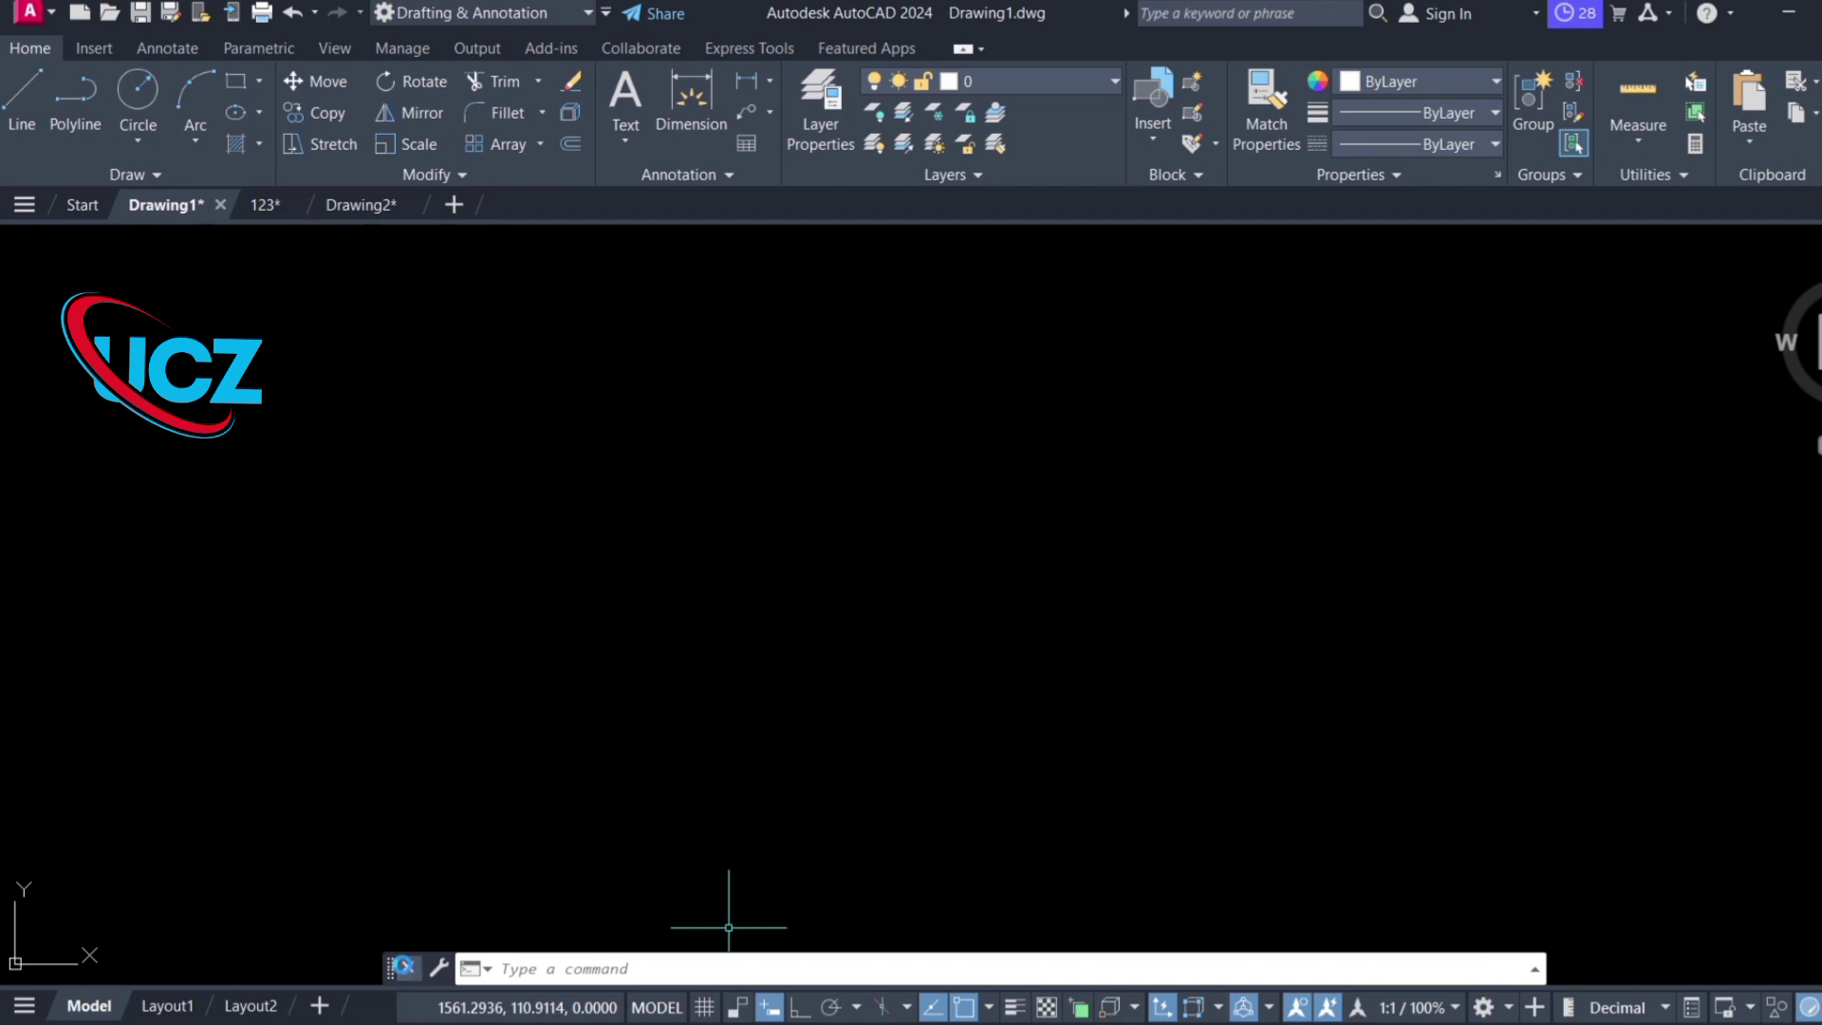
{"action": "left_click", "coordinate": [1070, 547]}
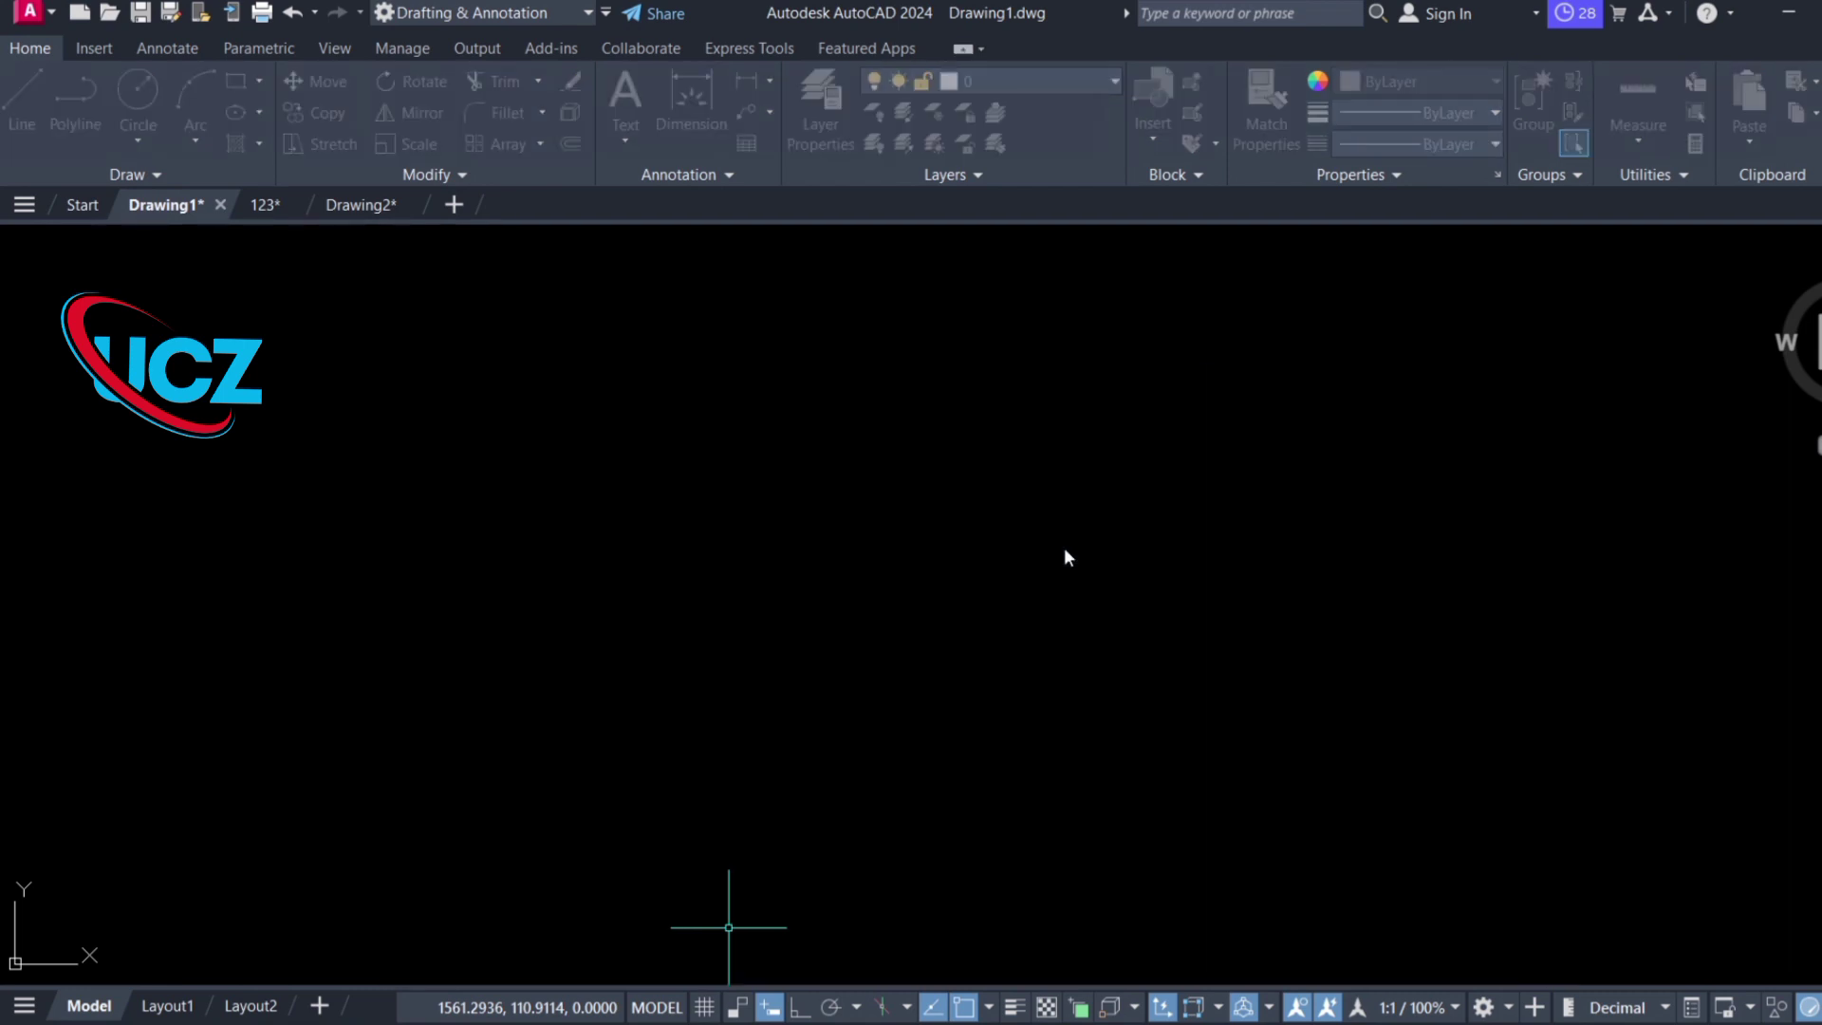
- Switch to 3D Modeling, dismiss Activity Insights, then return to Drafting & Annotation
{"action": "left_click", "coordinate": [586, 13]}
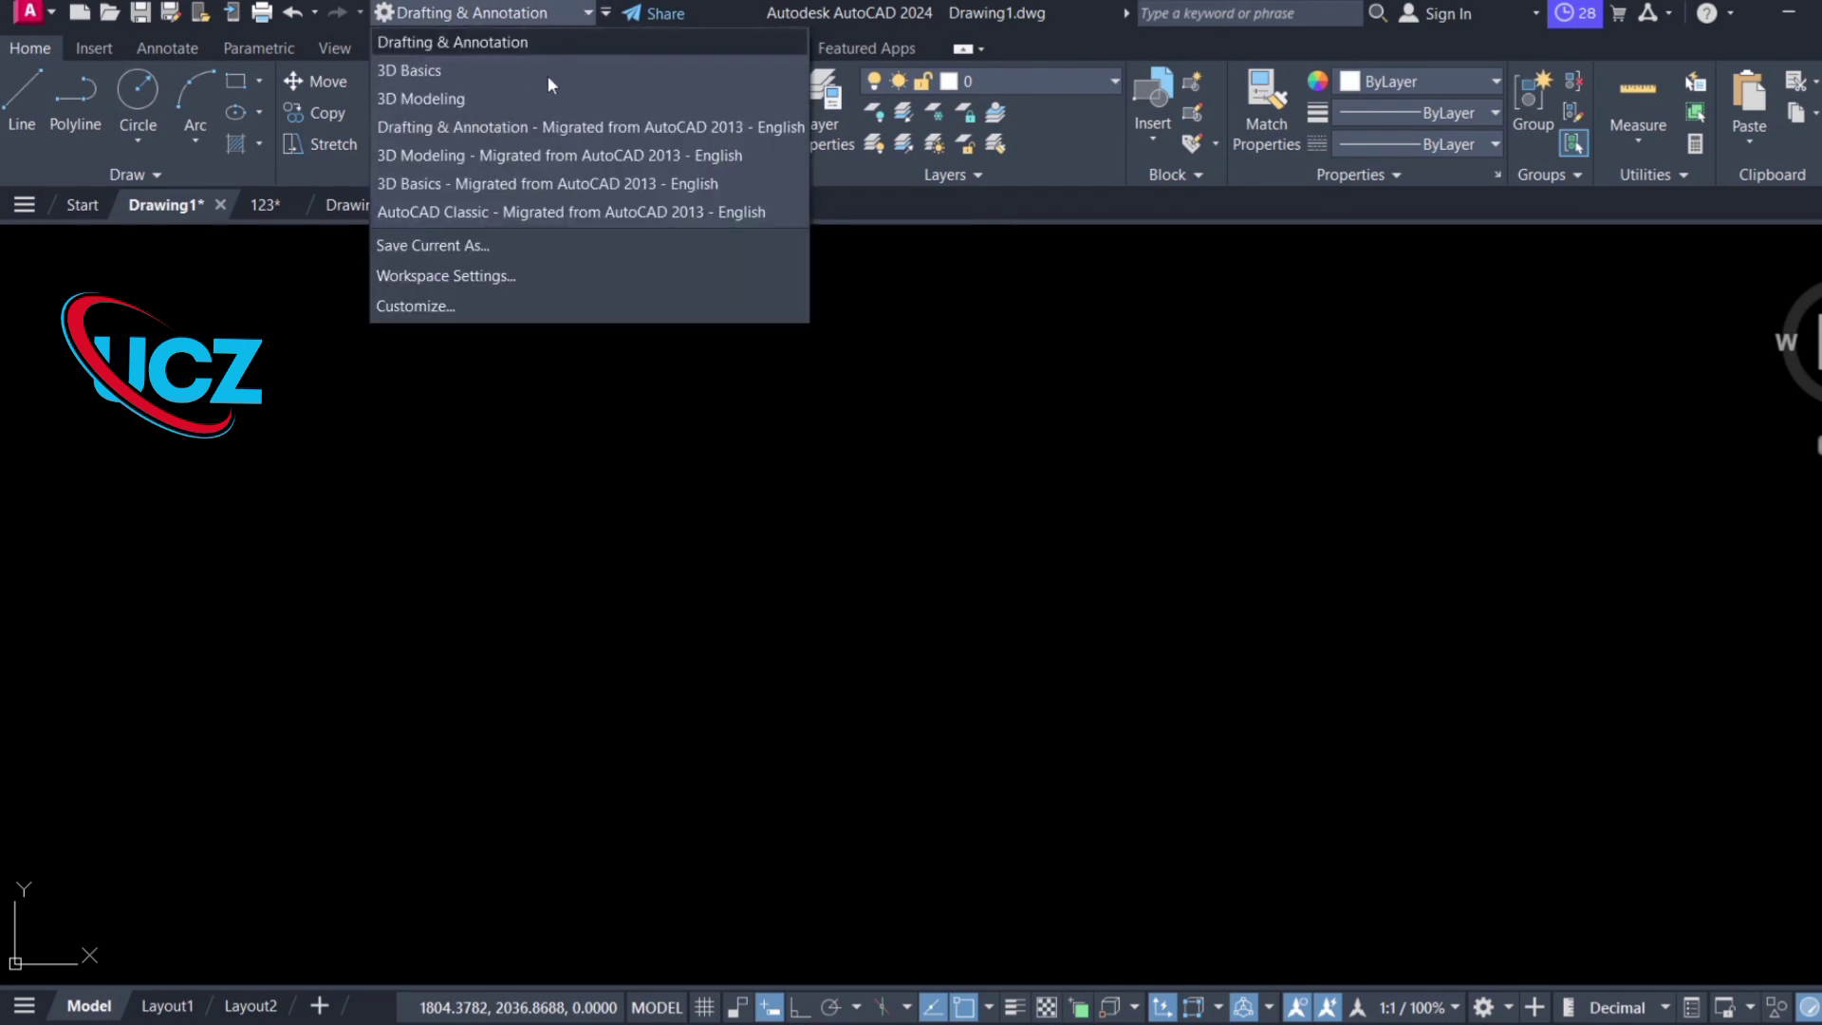
{"action": "left_click", "coordinate": [504, 102]}
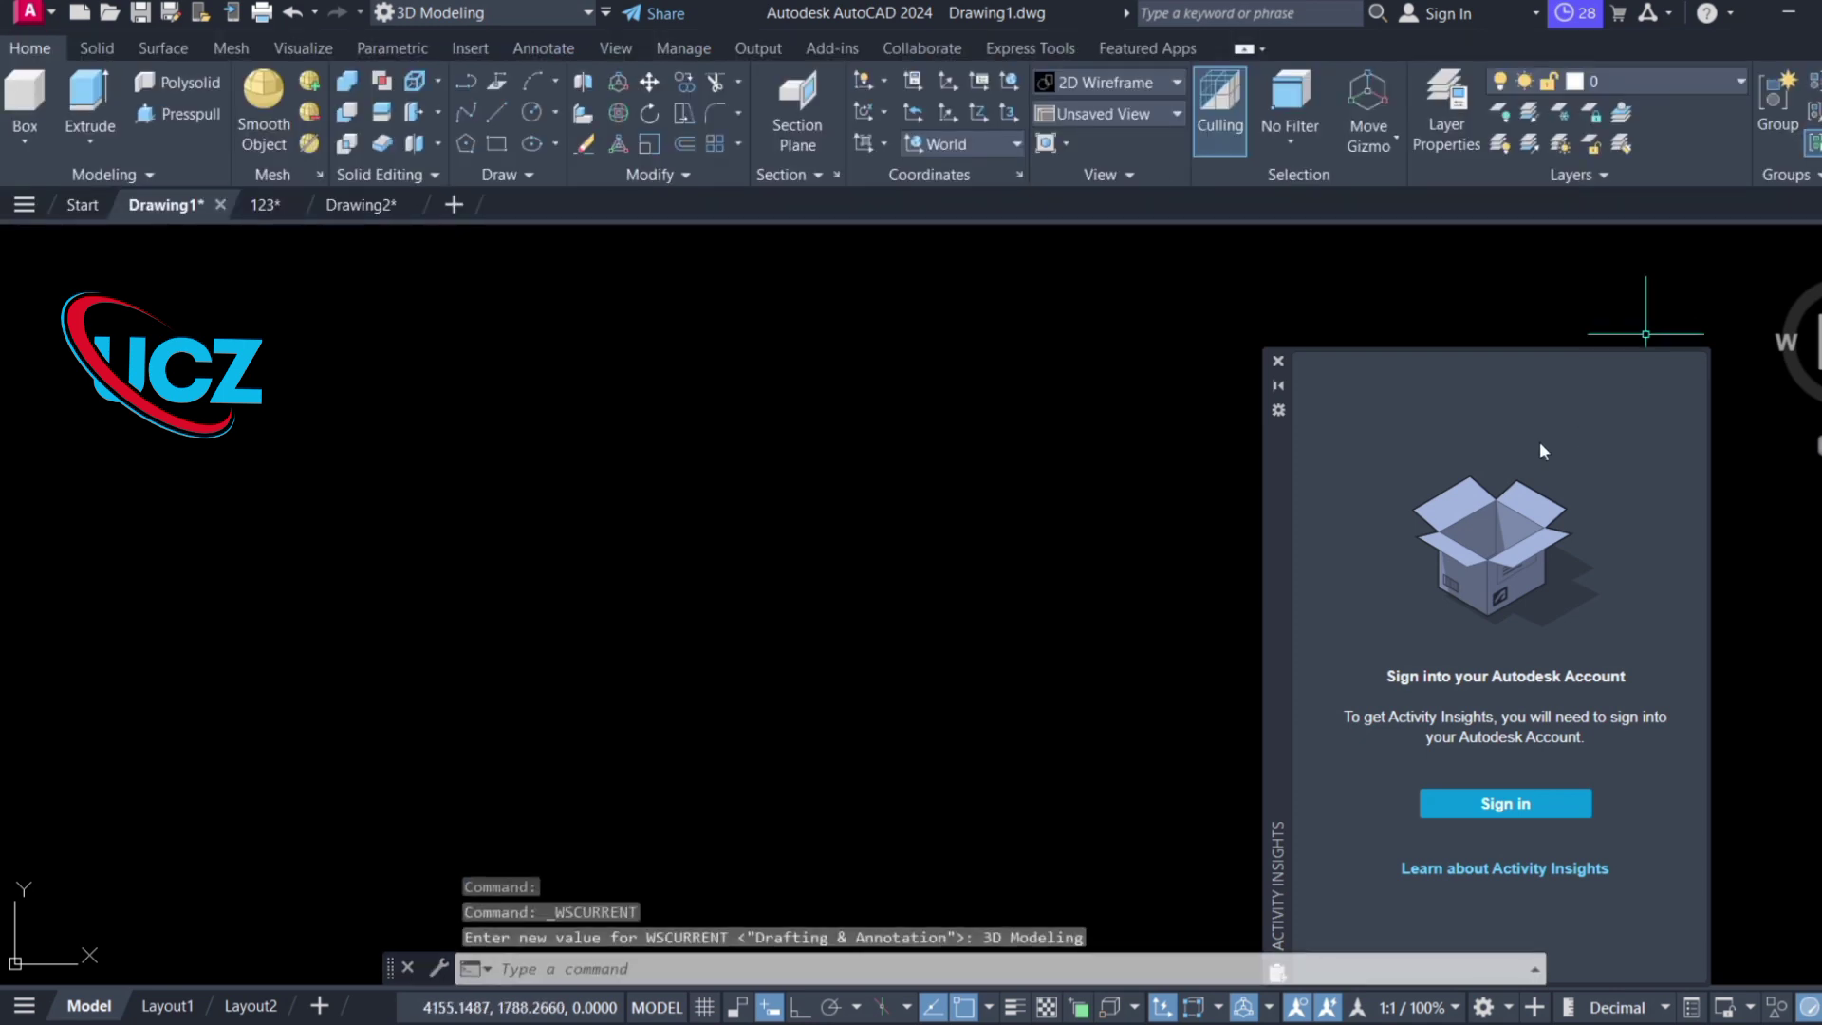
{"action": "left_click", "coordinate": [1278, 360]}
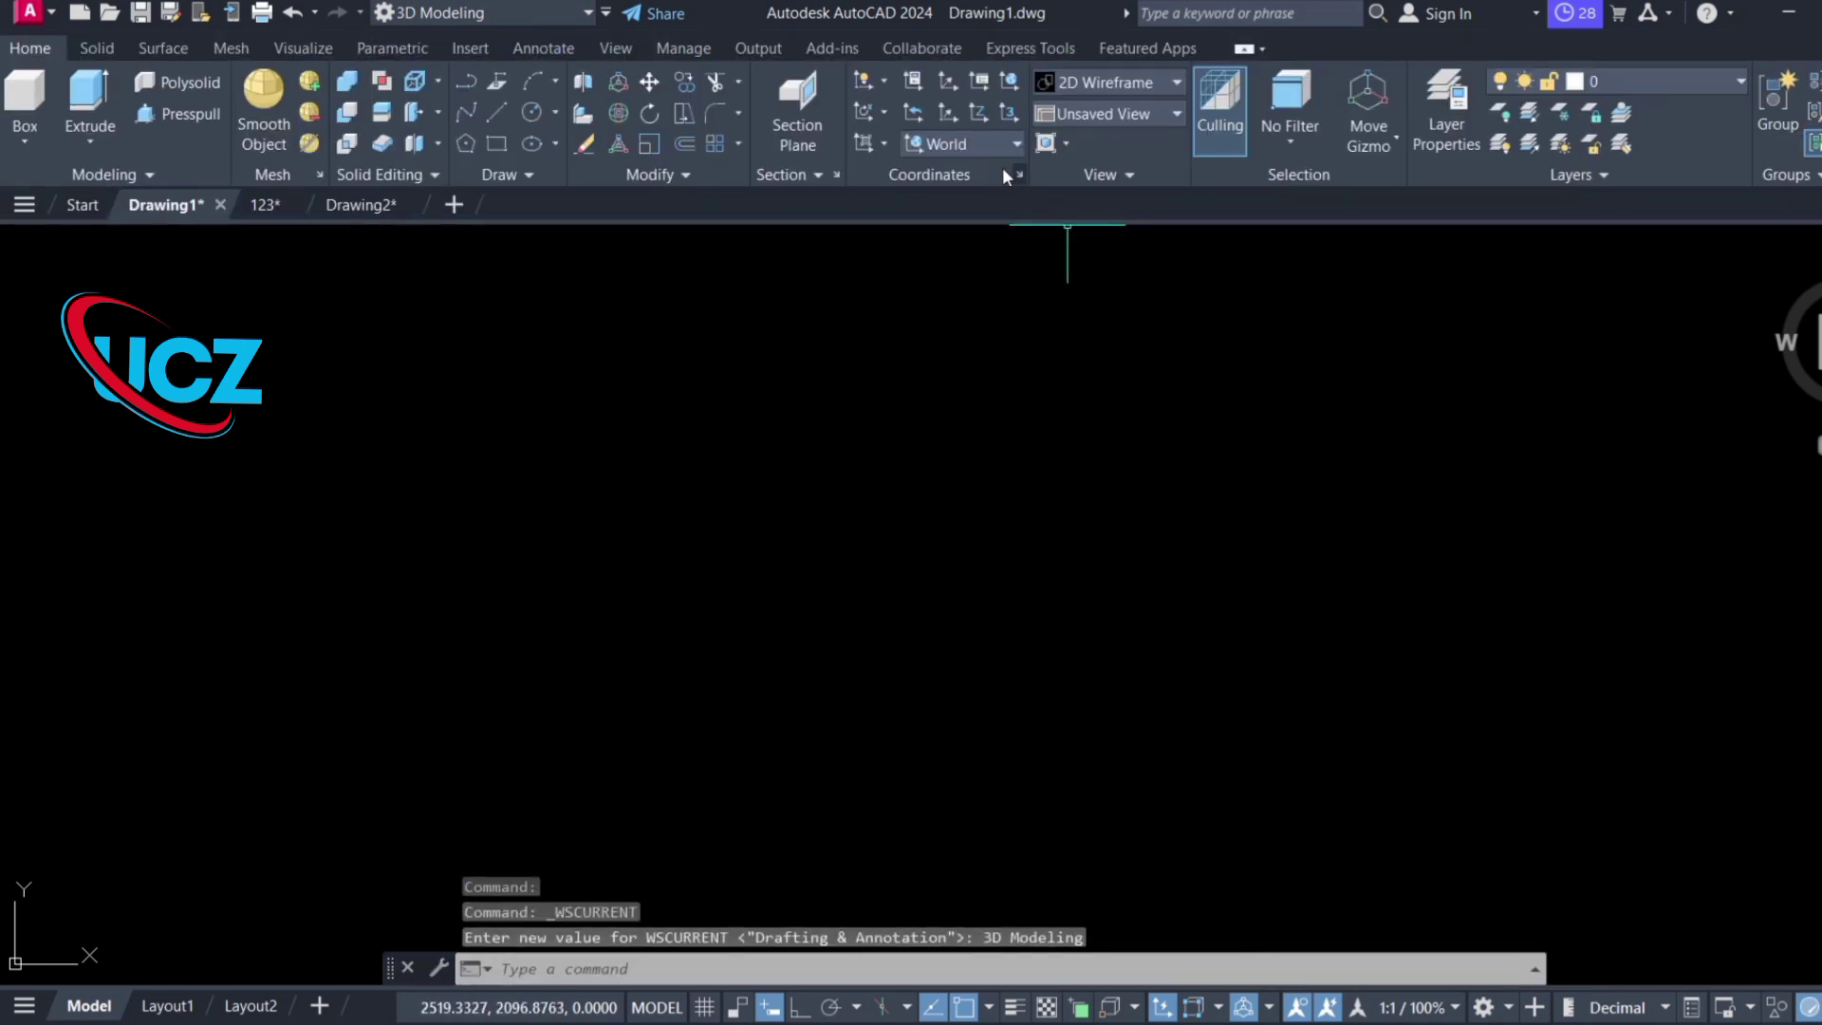
{"action": "left_click", "coordinate": [581, 15]}
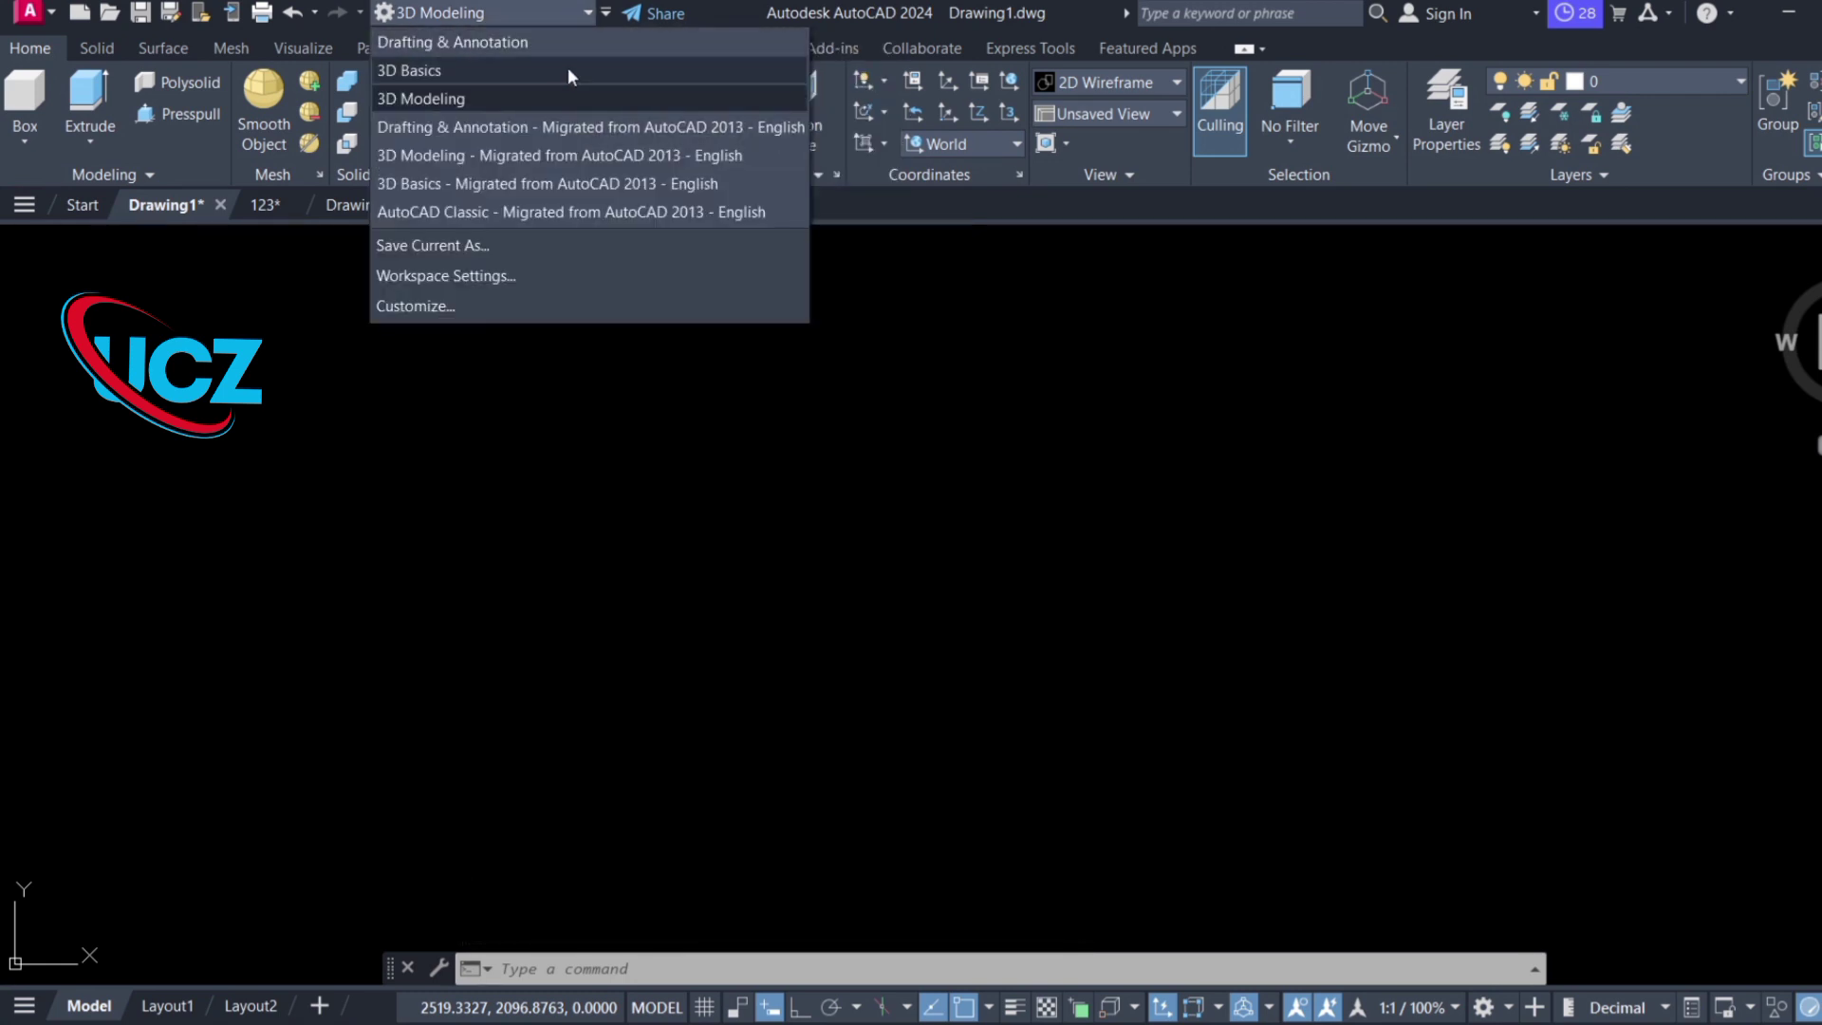
{"action": "left_click", "coordinate": [564, 45]}
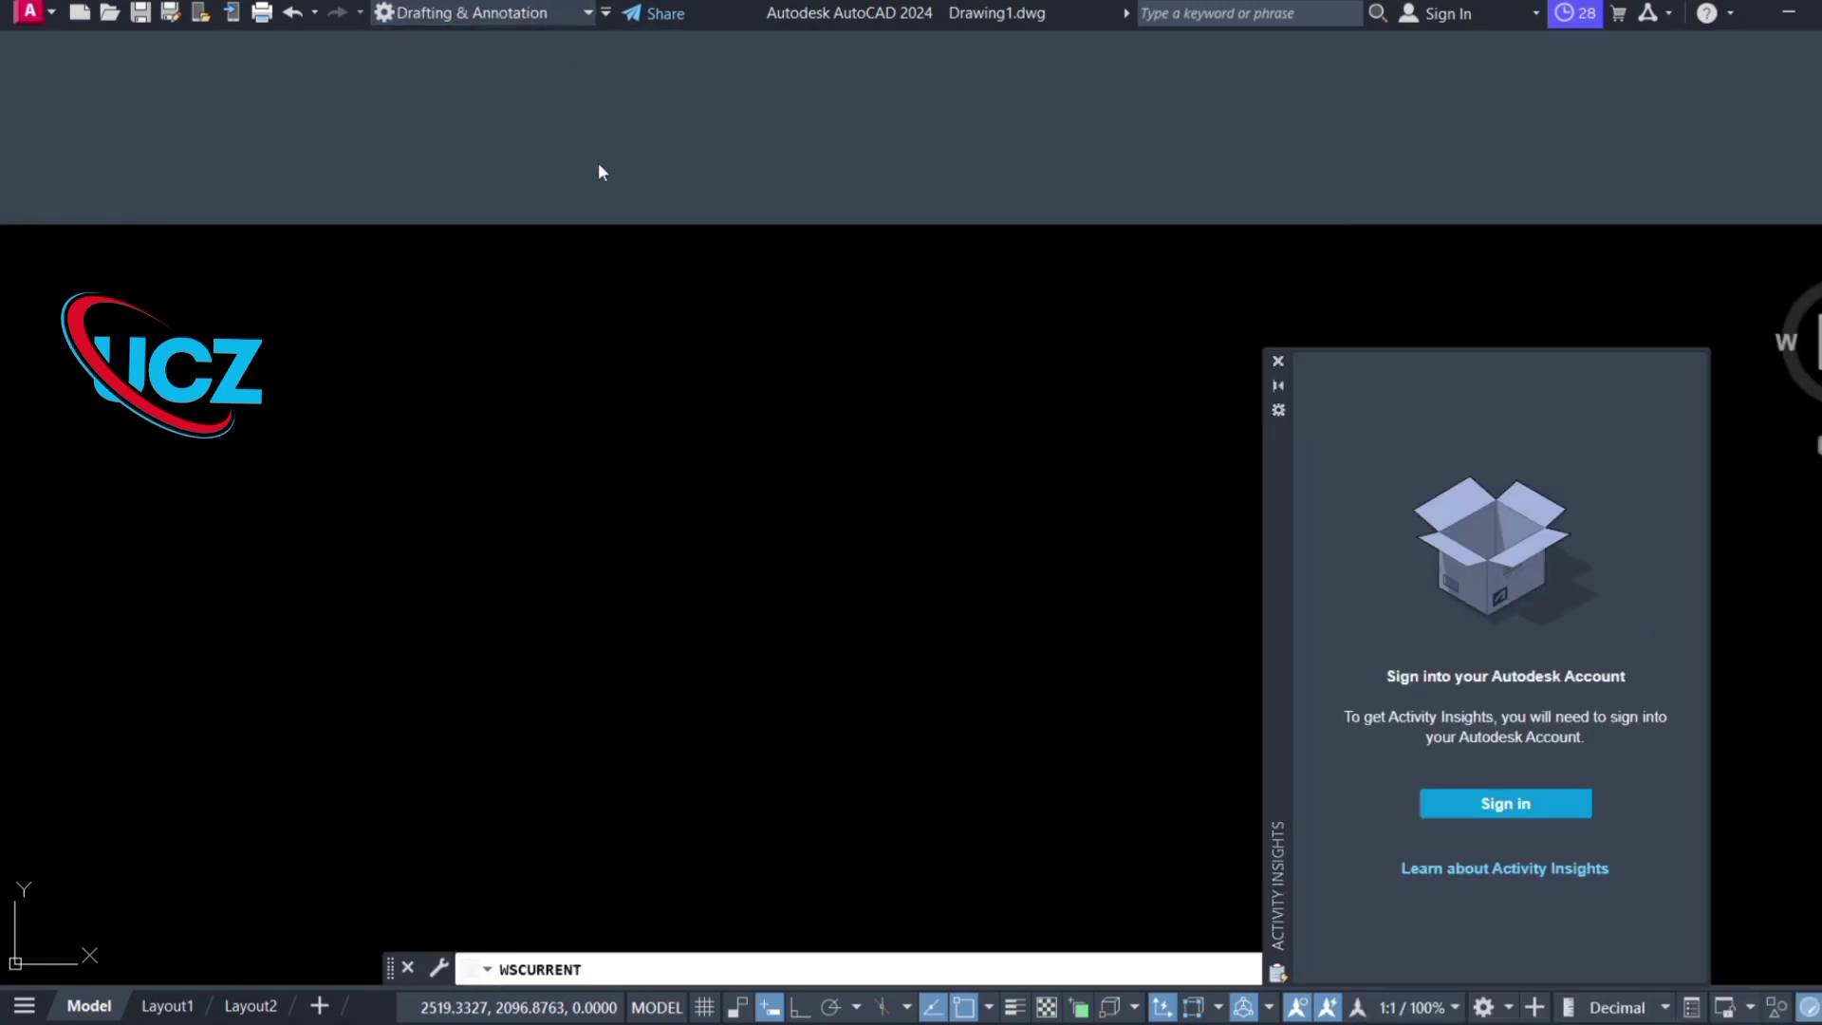